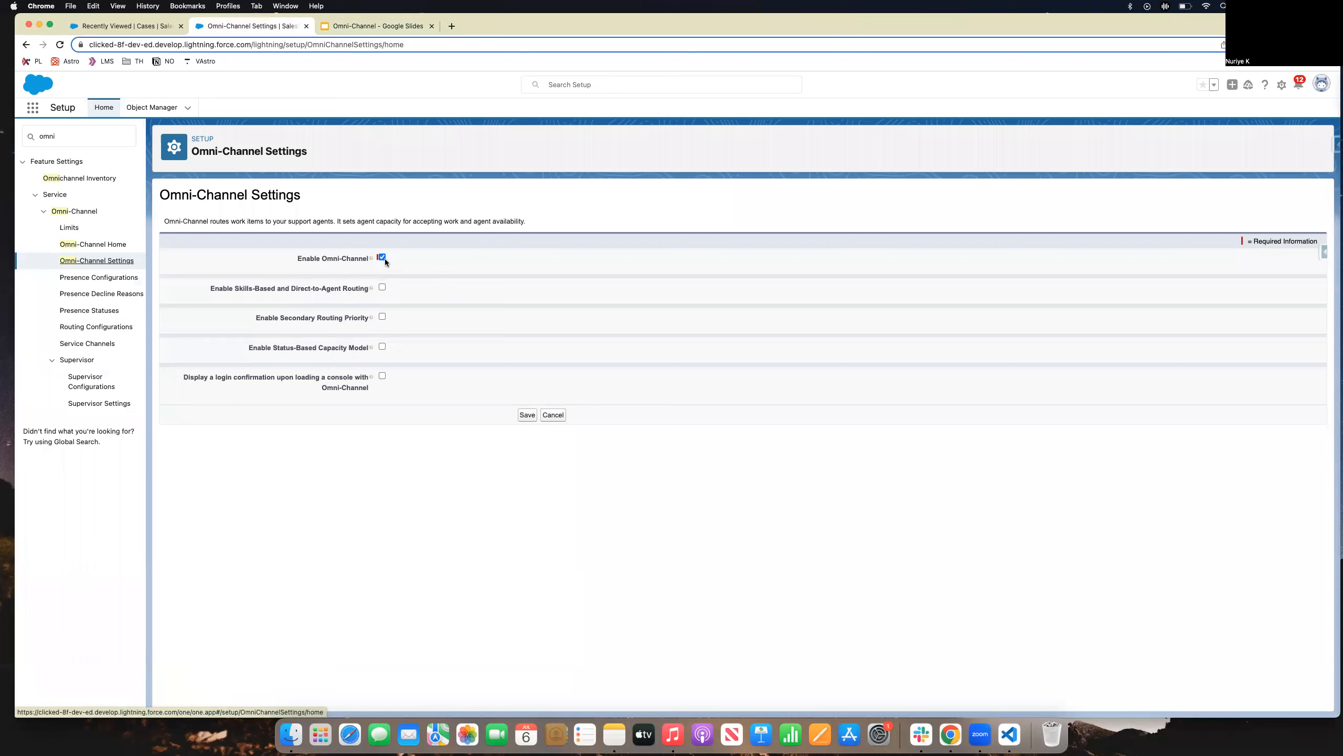
Save Omni-Channel as enabled, then open the Service Channels list in the Setup sidebar.
click(526, 417)
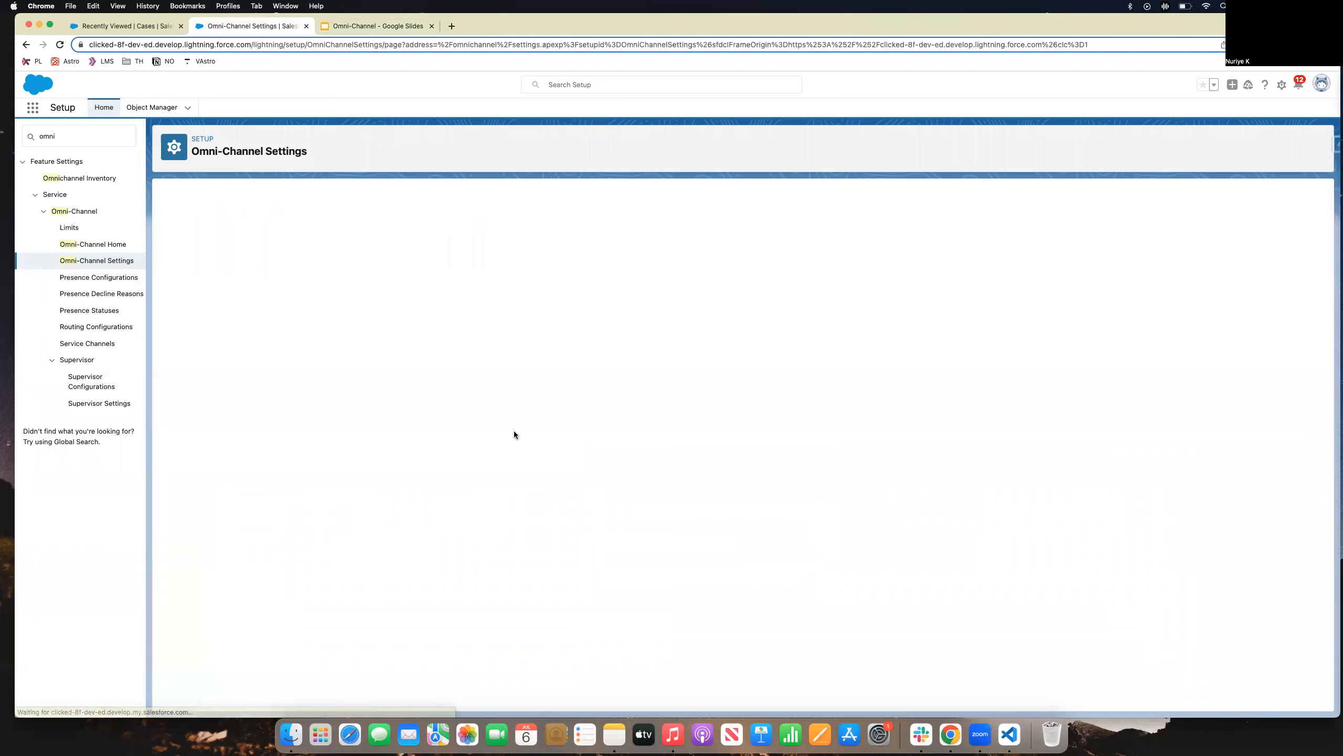
click(78, 137)
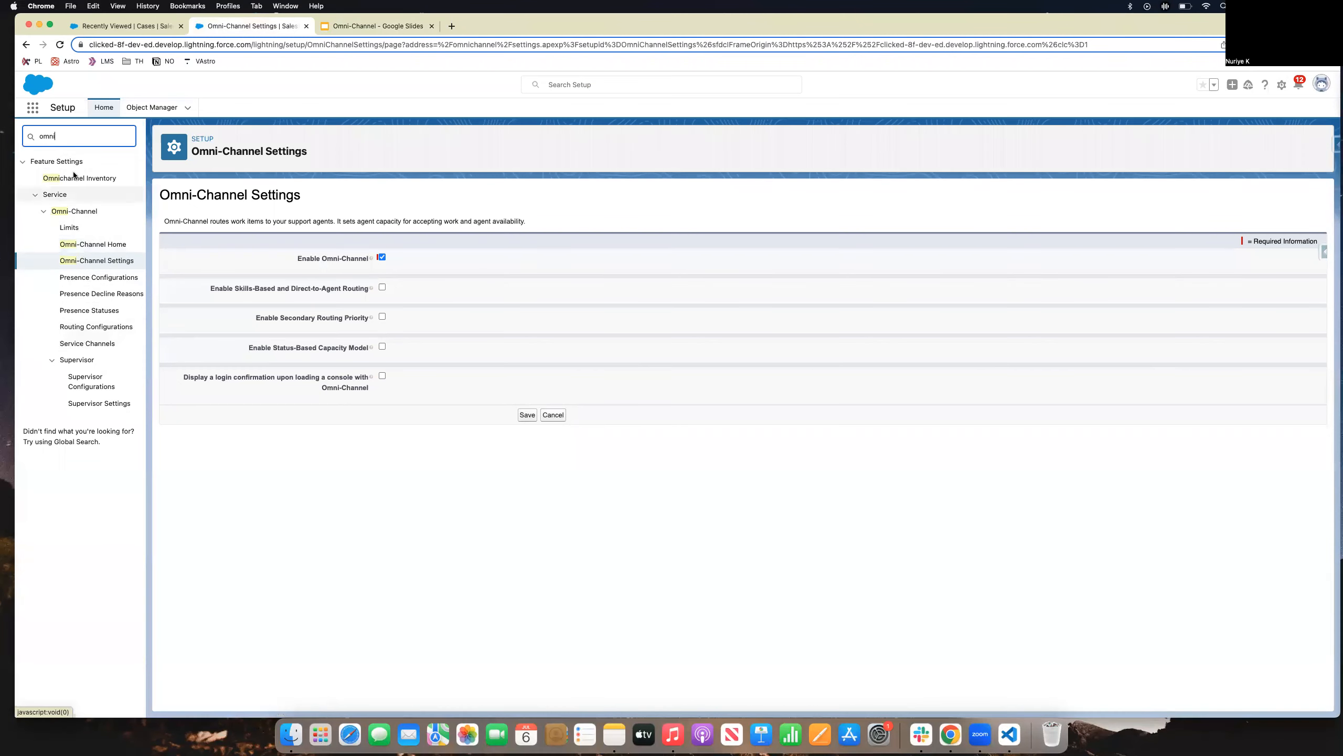
click(92, 347)
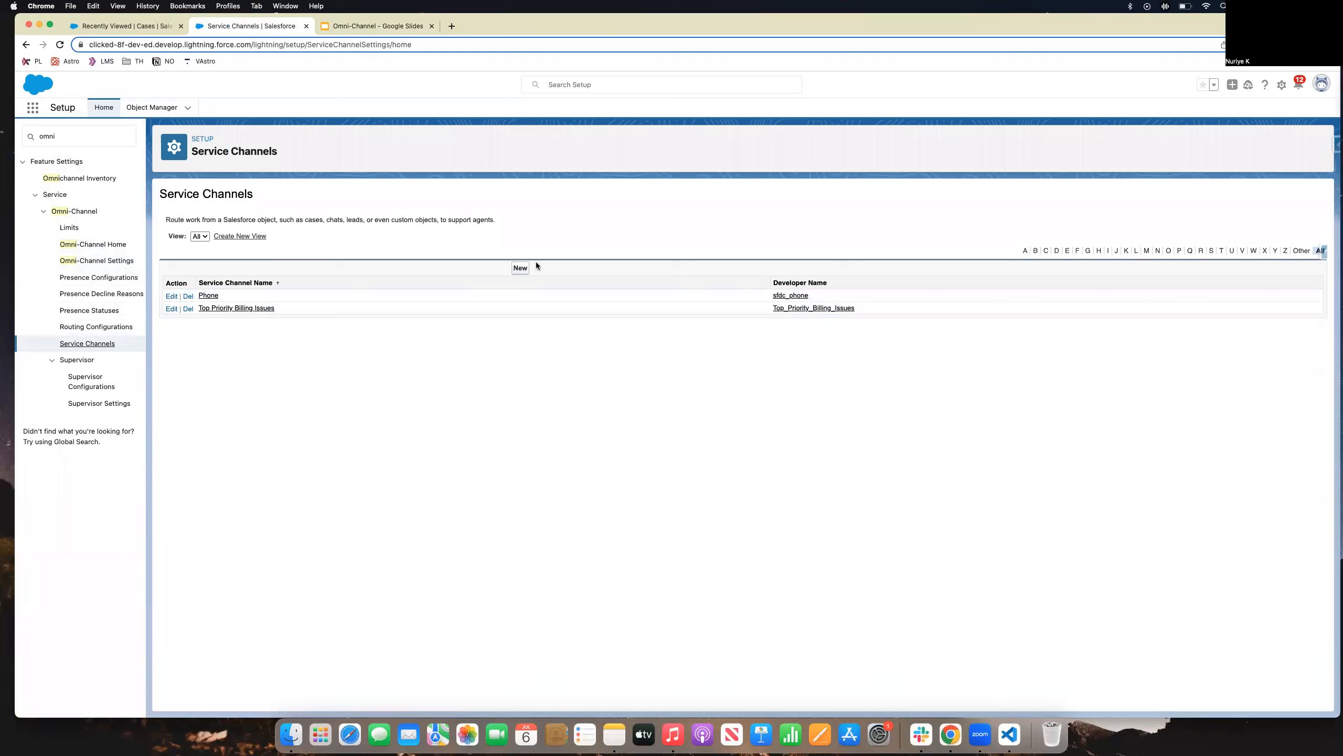
Edit the Top Priority Billing Issues service channel, keep Case as its Salesforce object, and save.
click(263, 313)
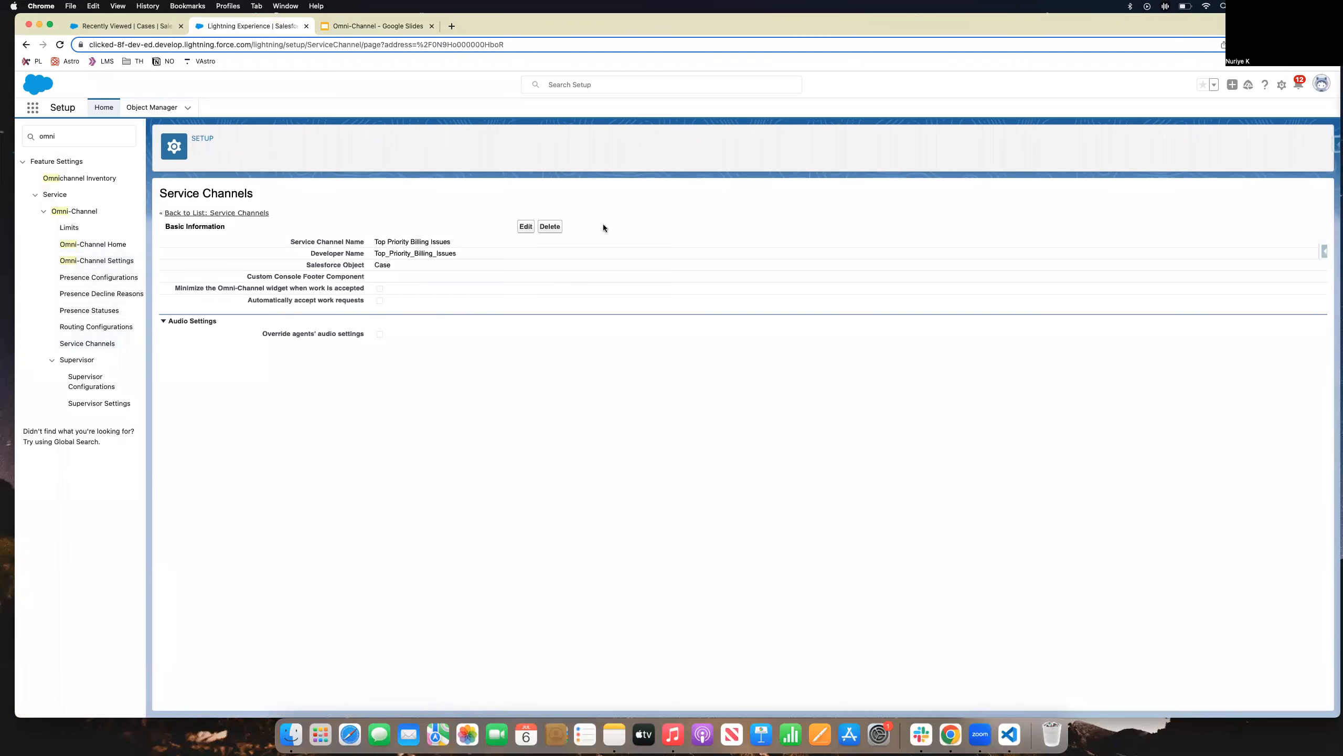
click(526, 226)
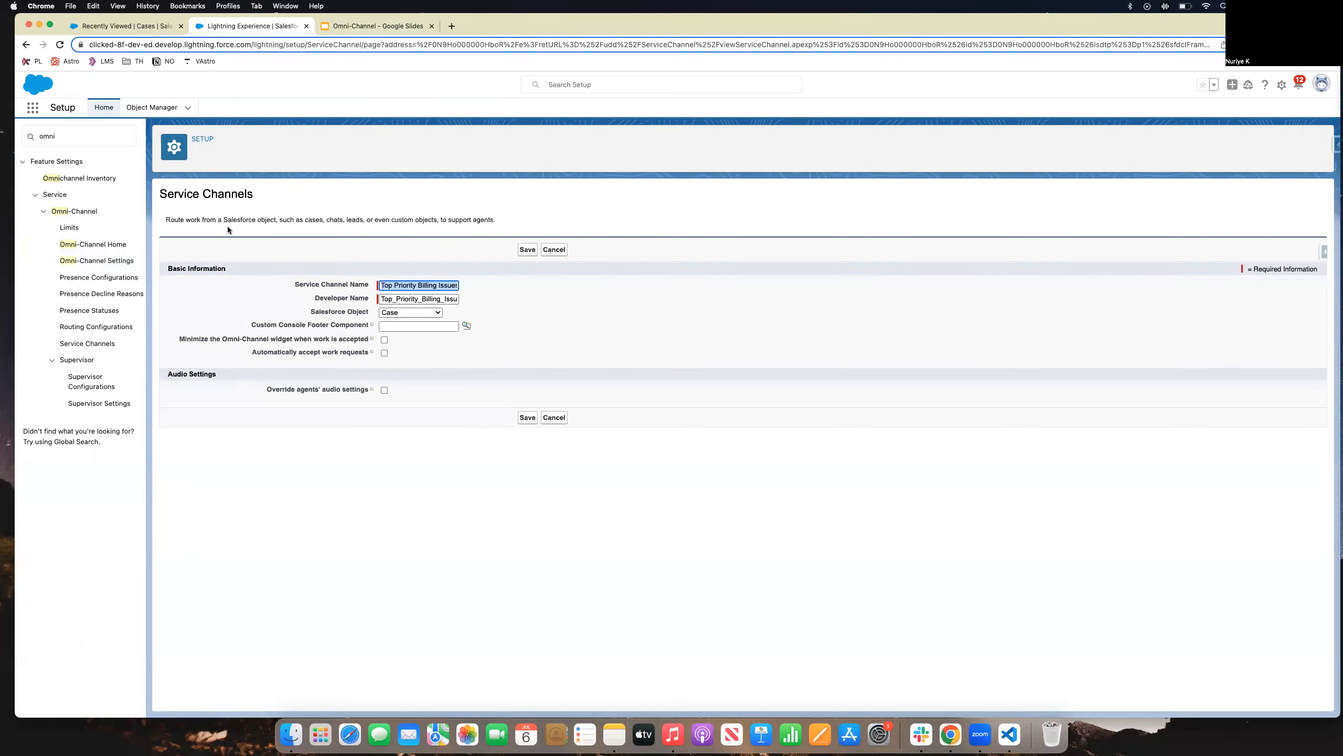
click(382, 312)
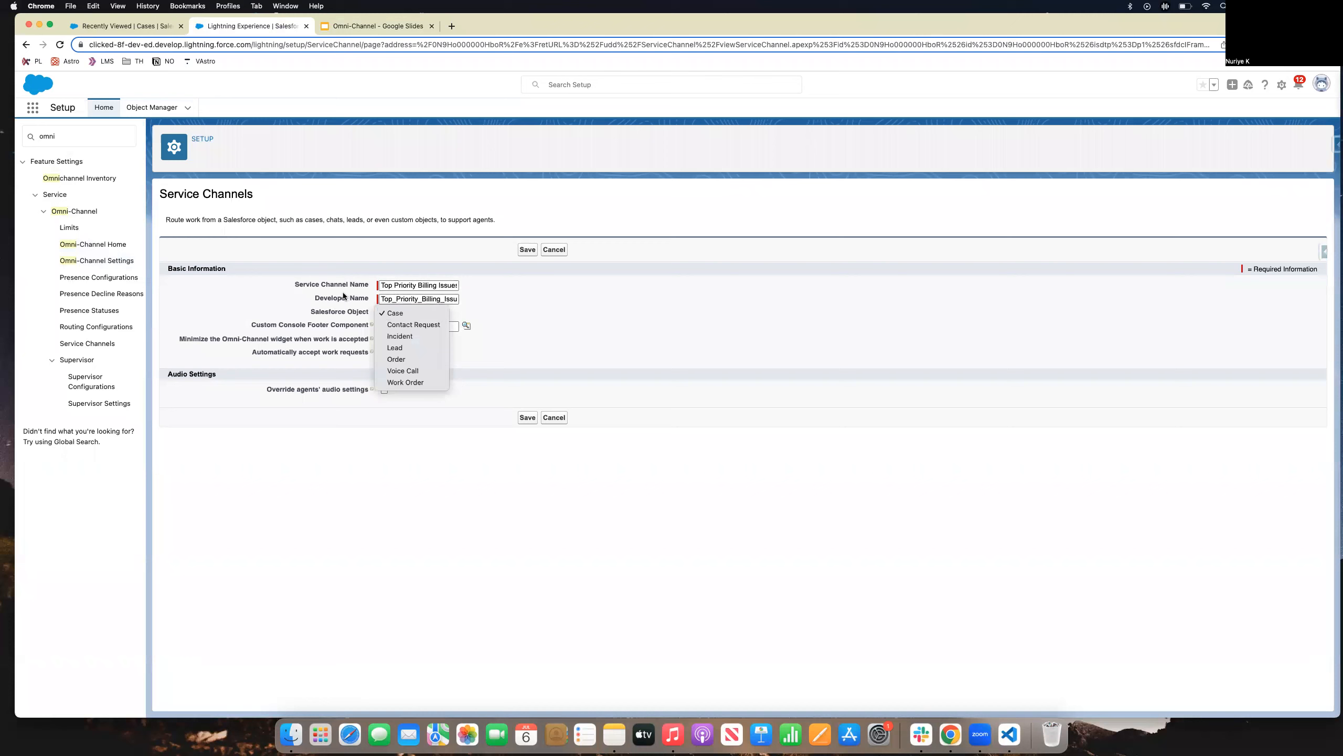
click(381, 312)
drag(381, 285, 482, 285)
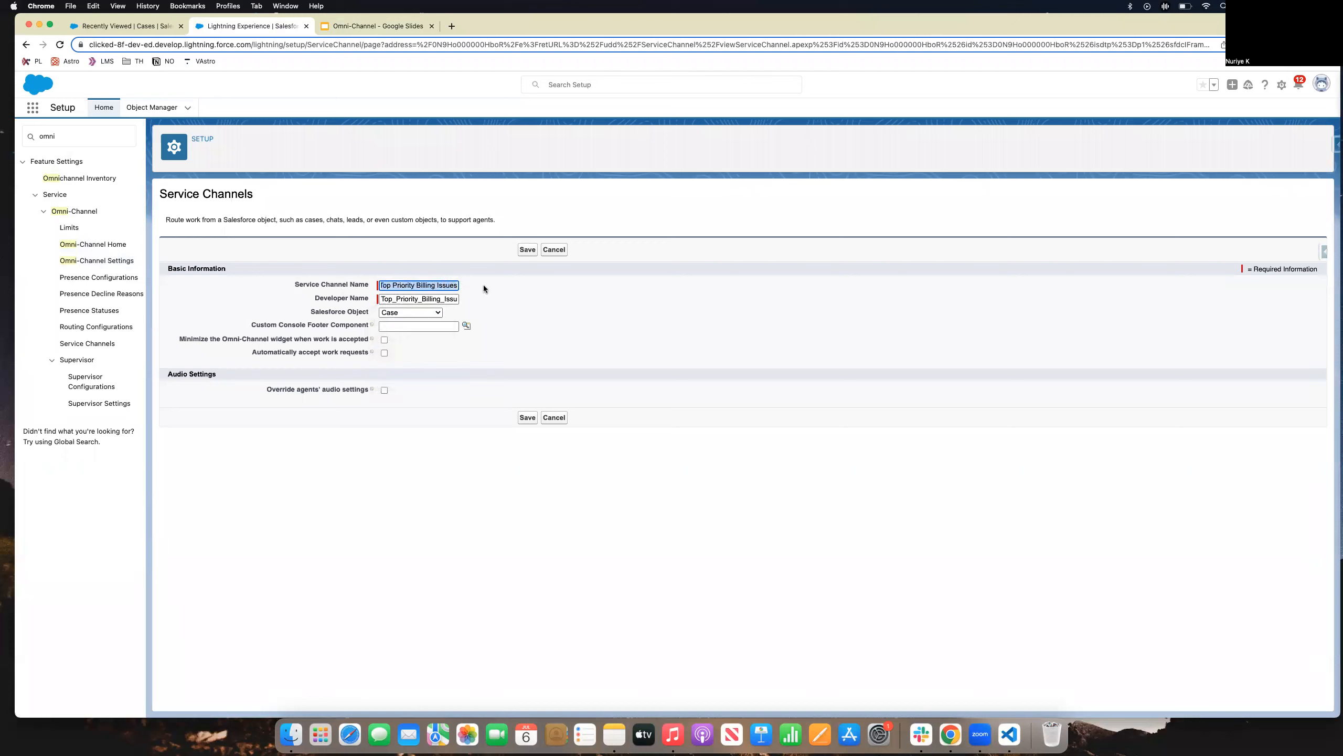
click(527, 250)
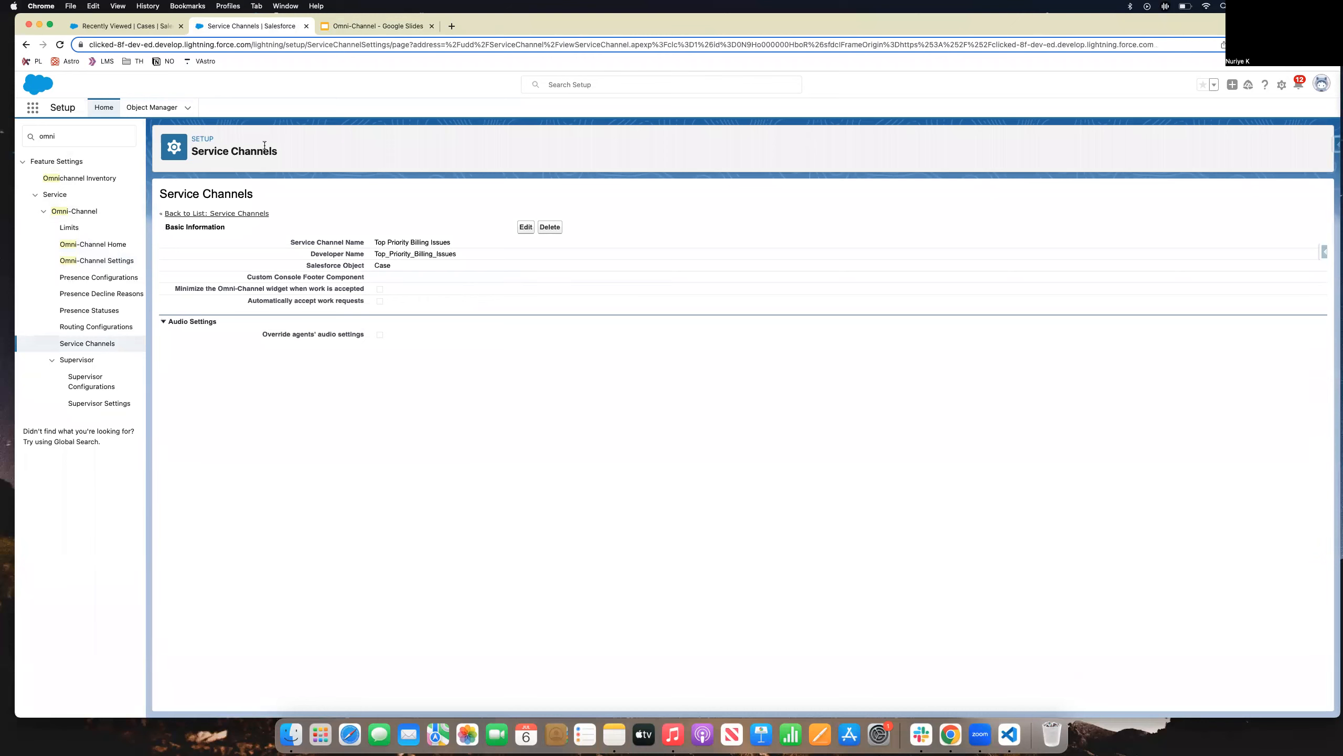
From Routing Configurations, open Top Priority Billing Issues Routing in edit mode.
click(93, 330)
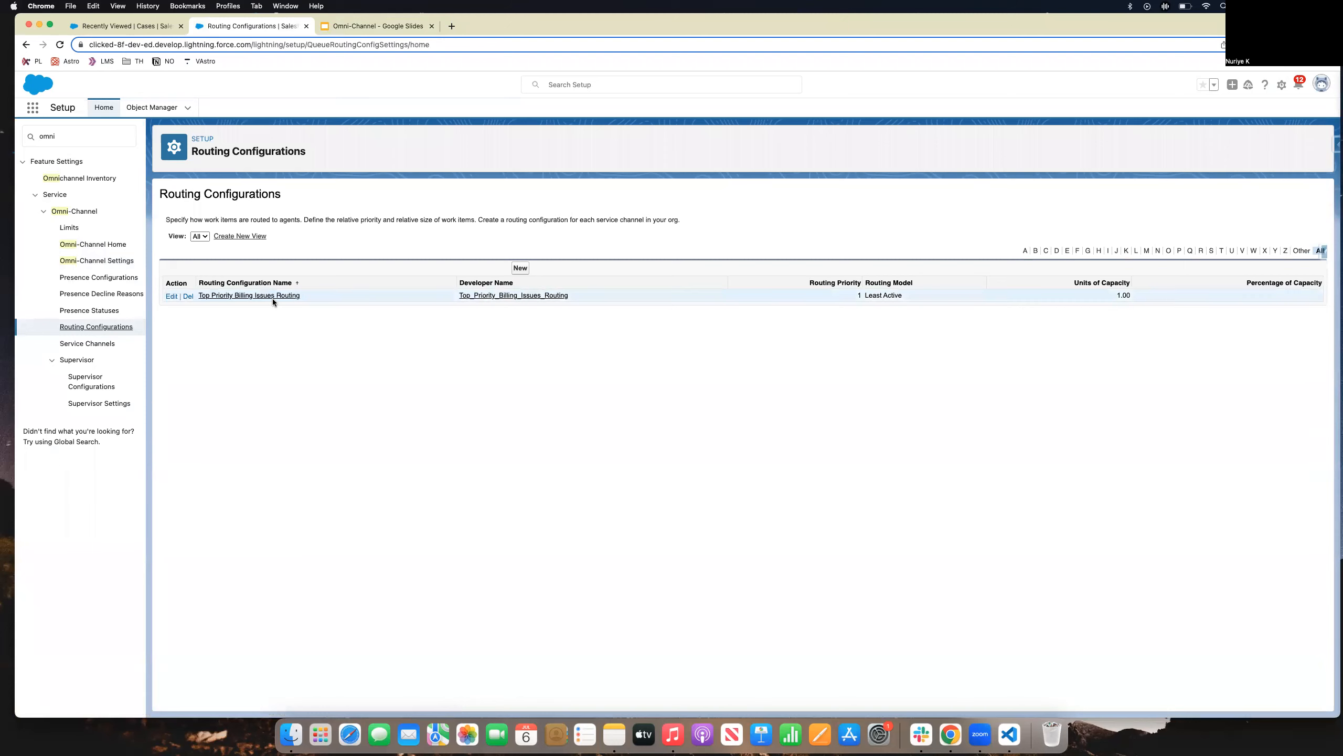
click(171, 297)
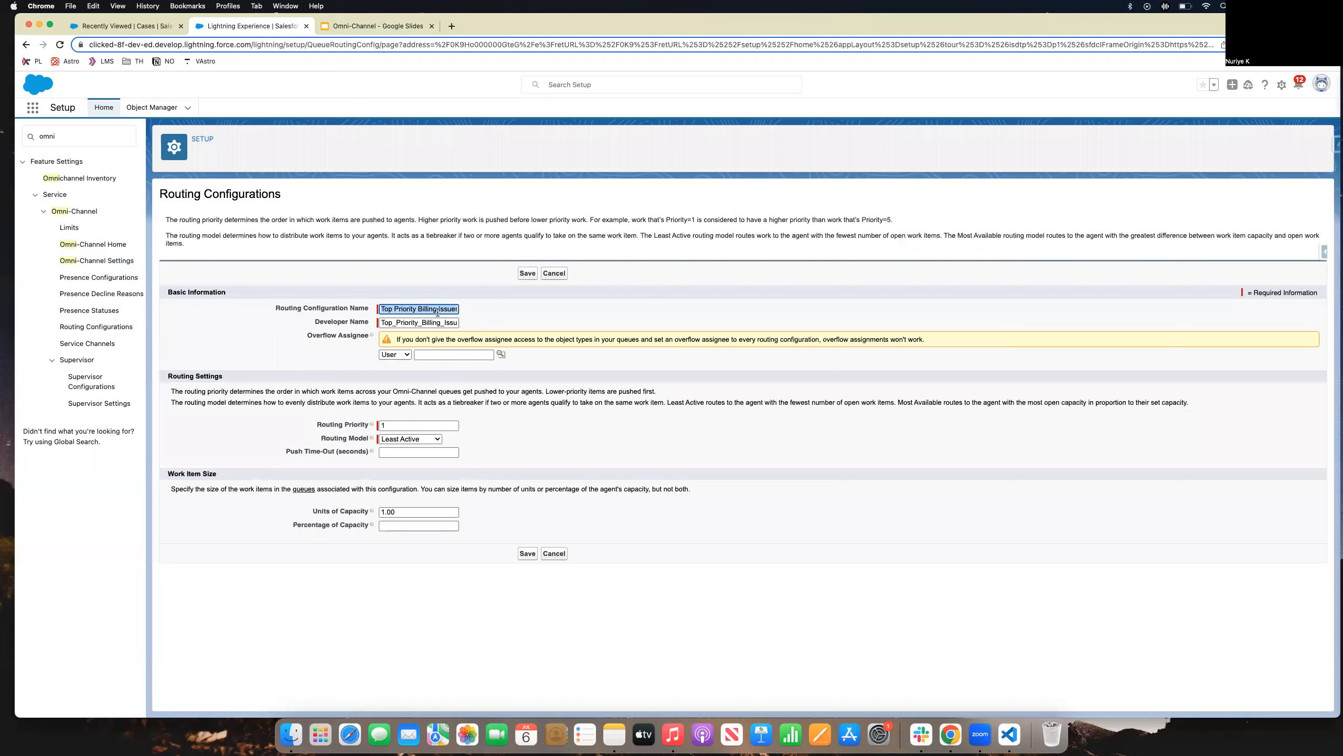
drag(394, 311, 462, 311)
click(295, 366)
mouse_move(370, 427)
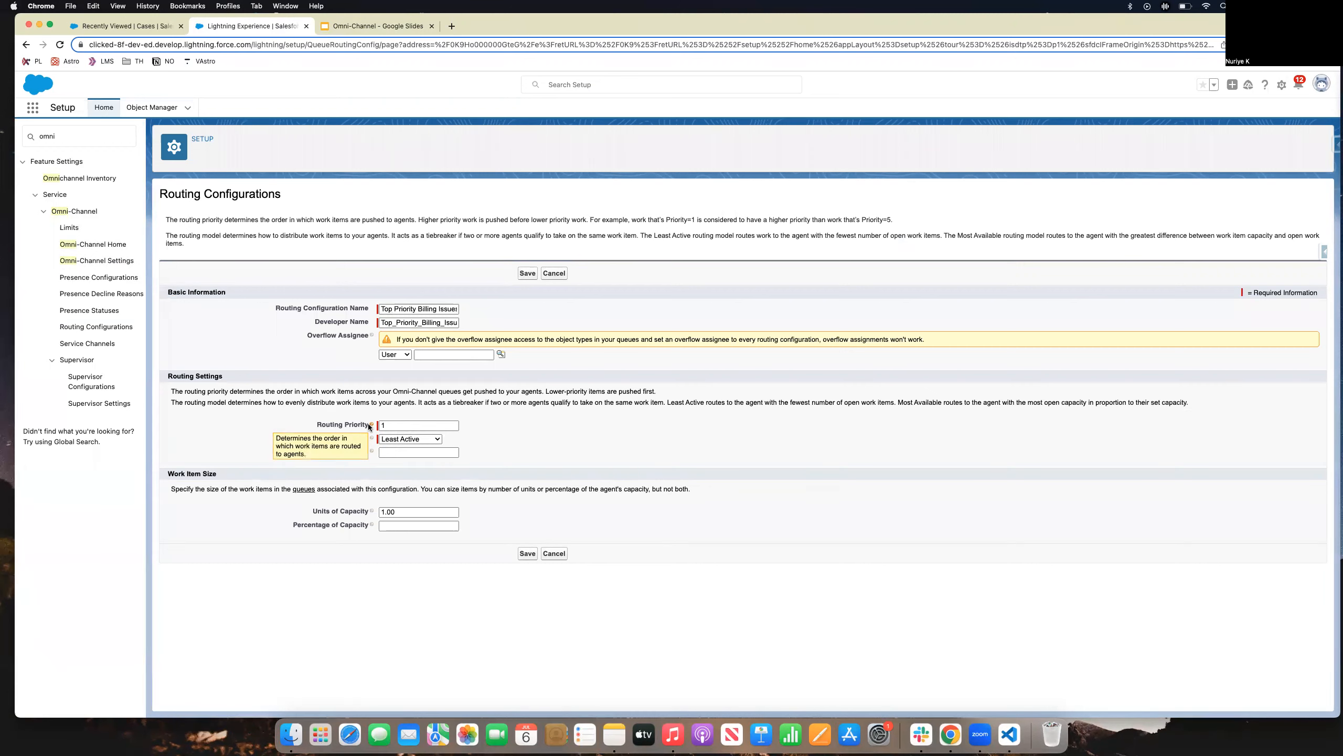
Keep routing priority 1, Least Active model and 1.00 units of capacity, then save the configuration.
double_click(375, 426)
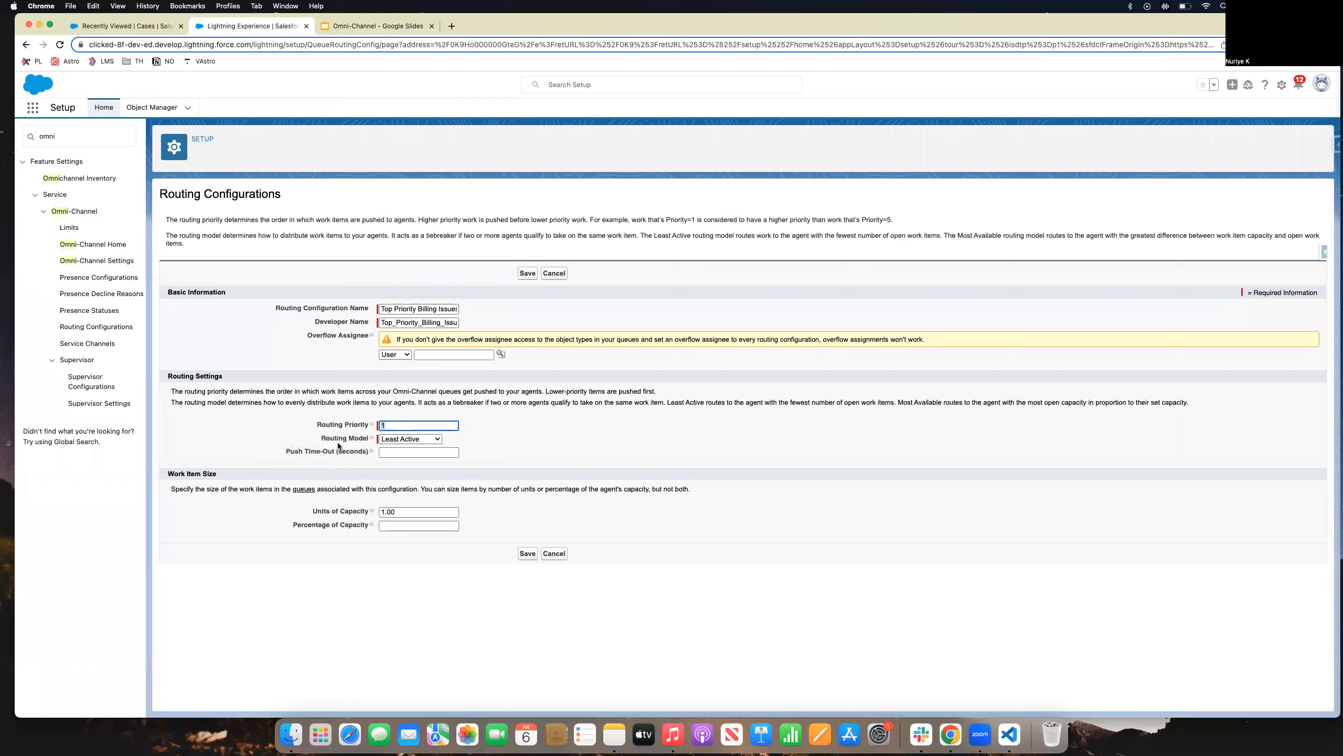
click(404, 441)
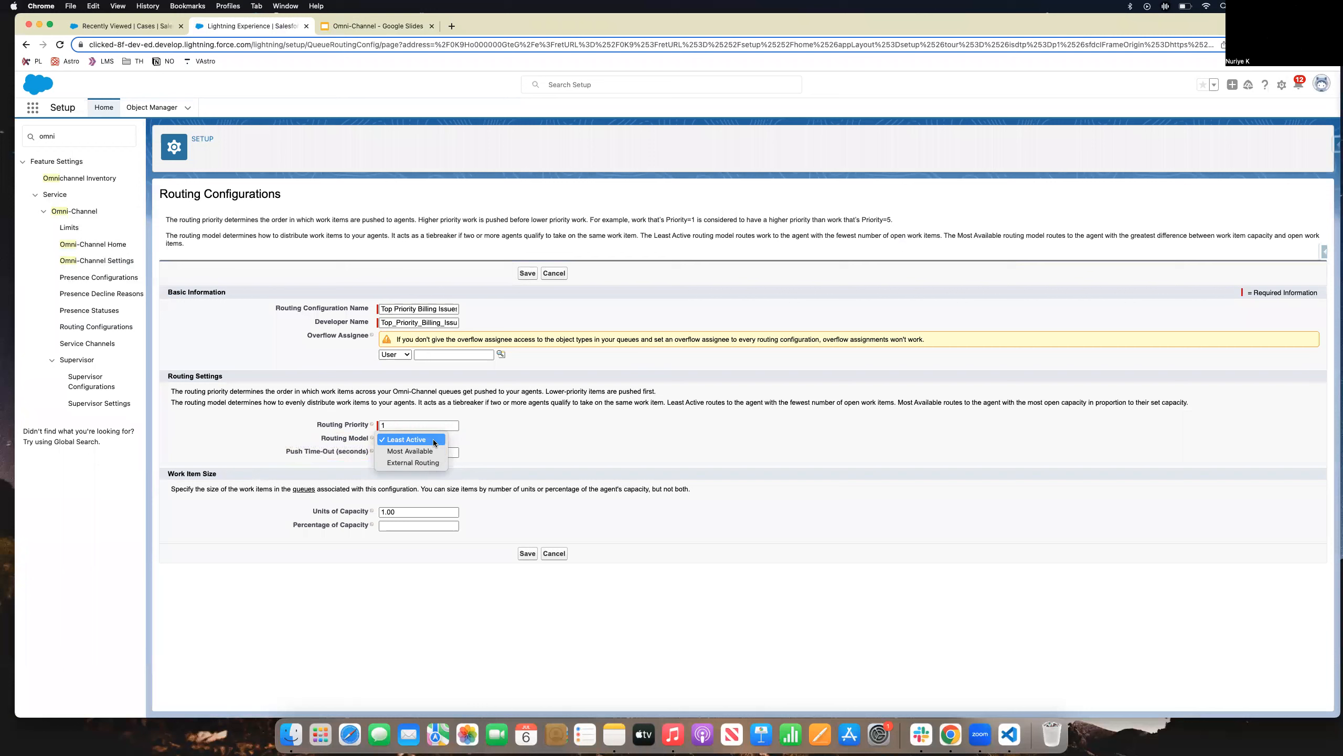
click(456, 496)
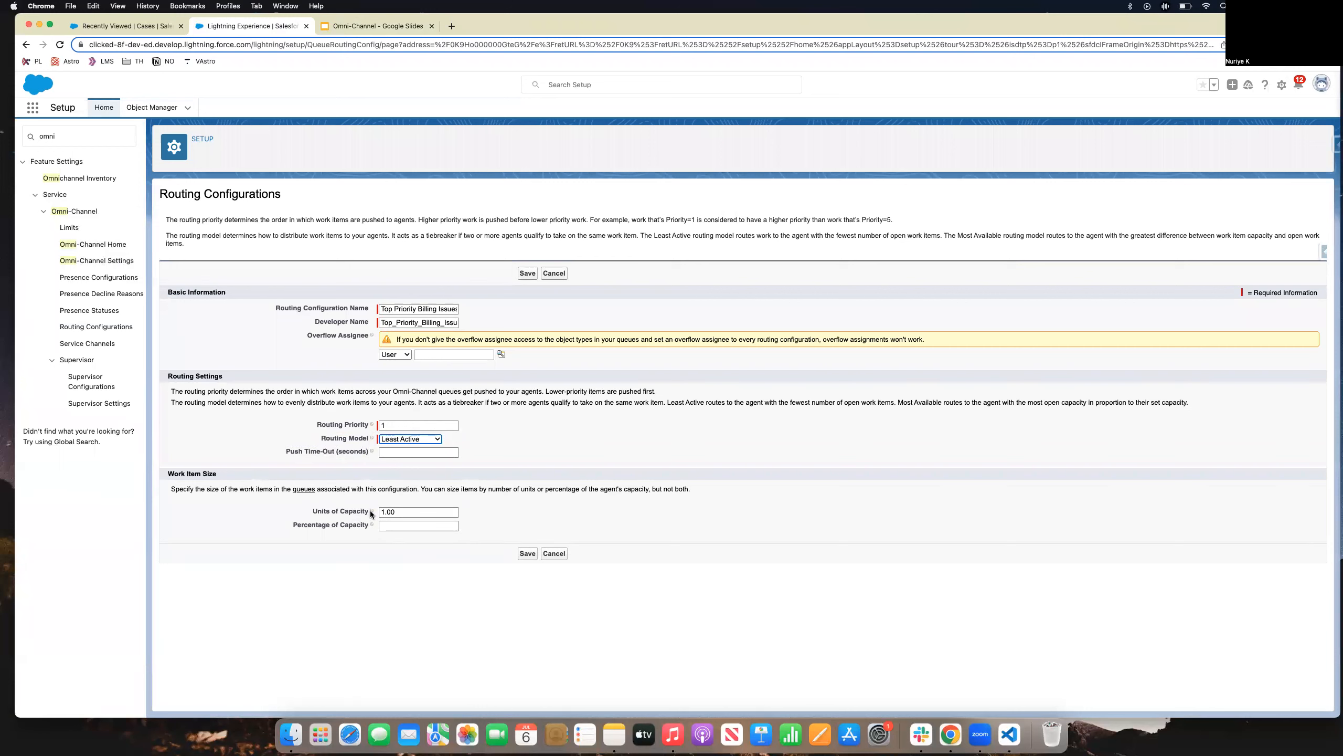
click(372, 512)
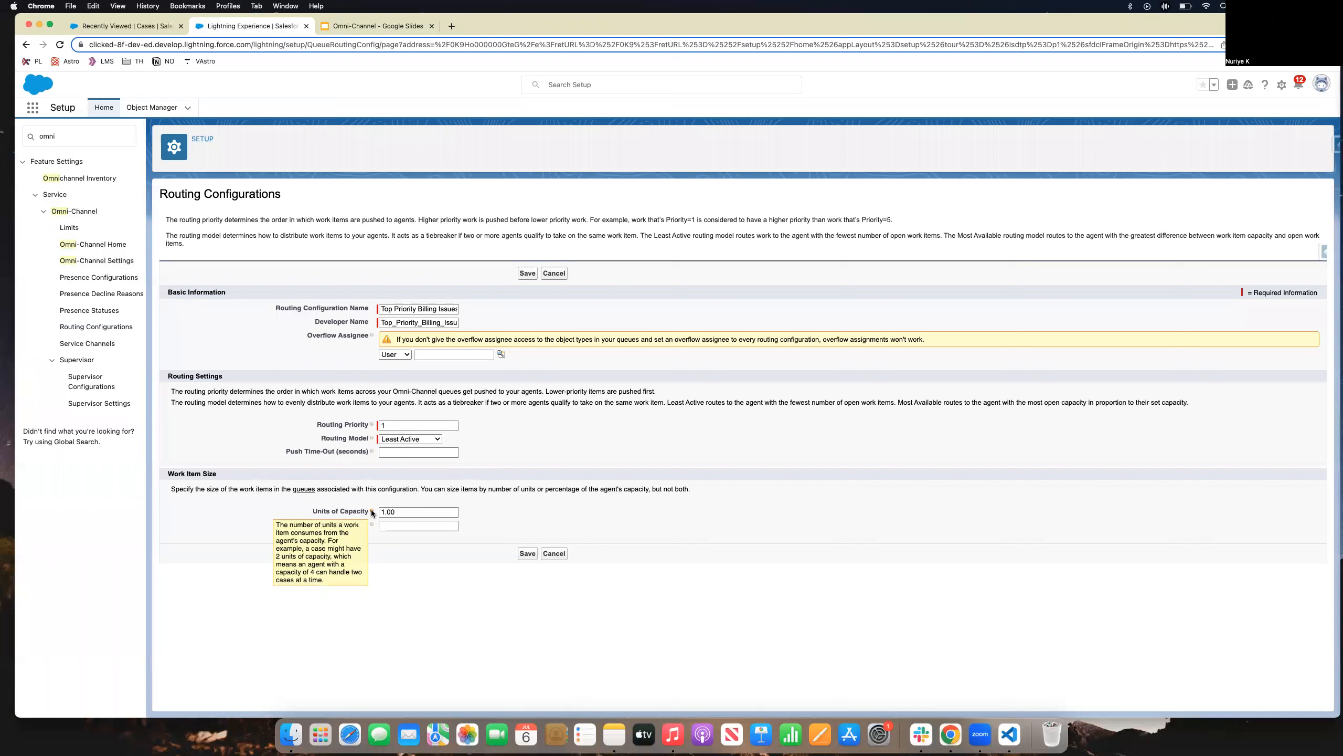
double_click(402, 513)
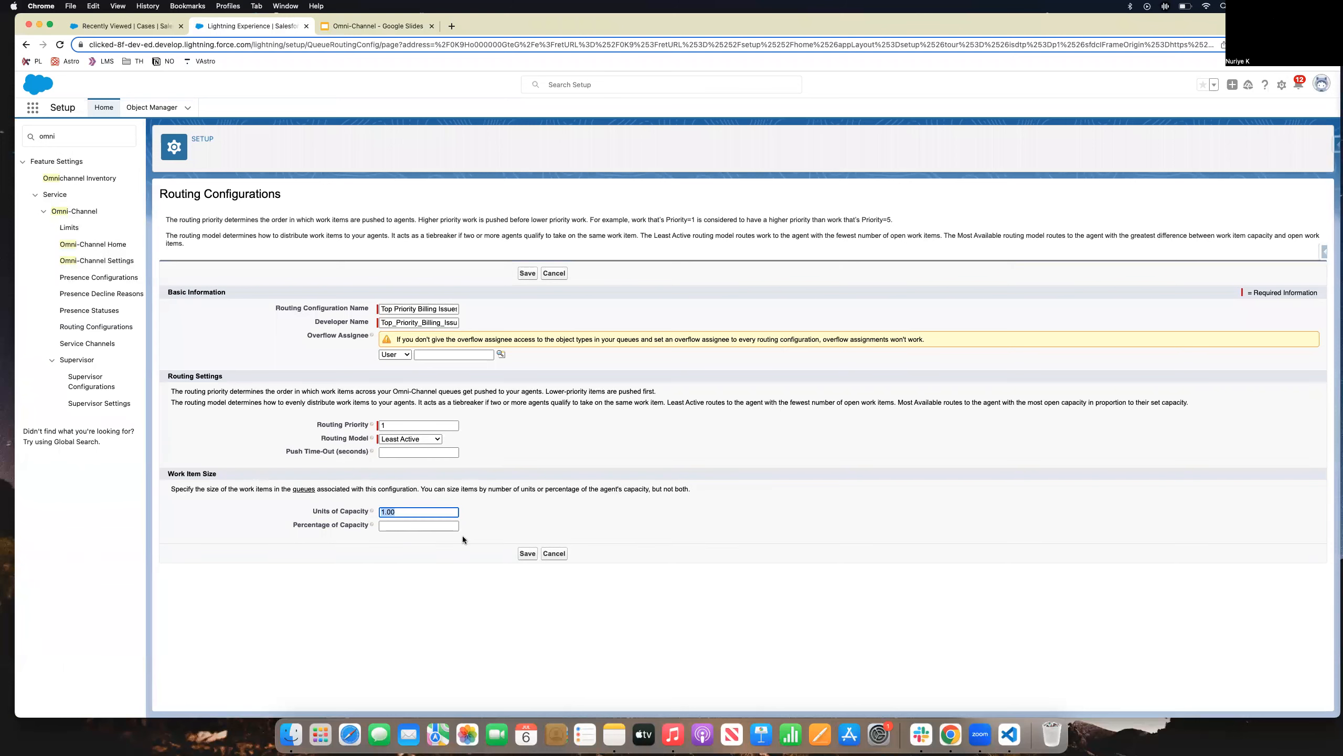
click(525, 554)
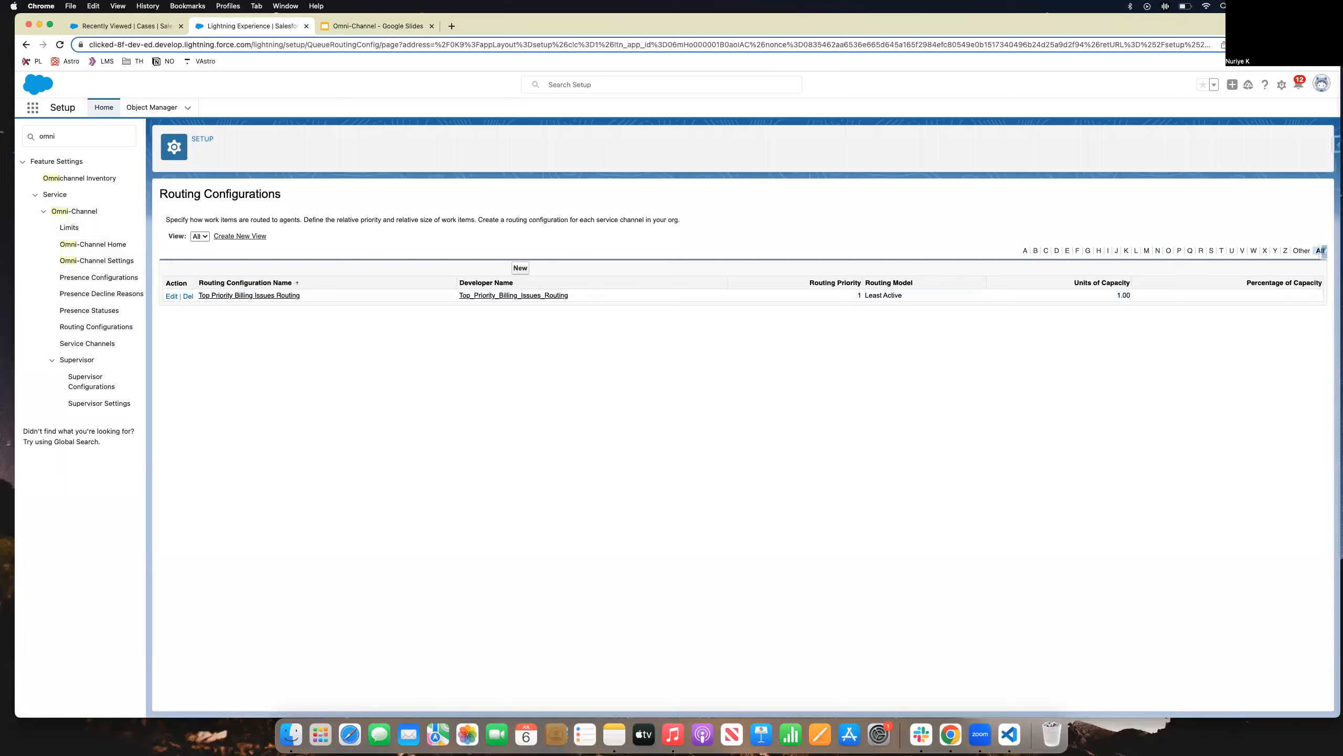
Search 'que' in Quick Find and open the Queues list.
click(42, 128)
key(super+a)
text(que)
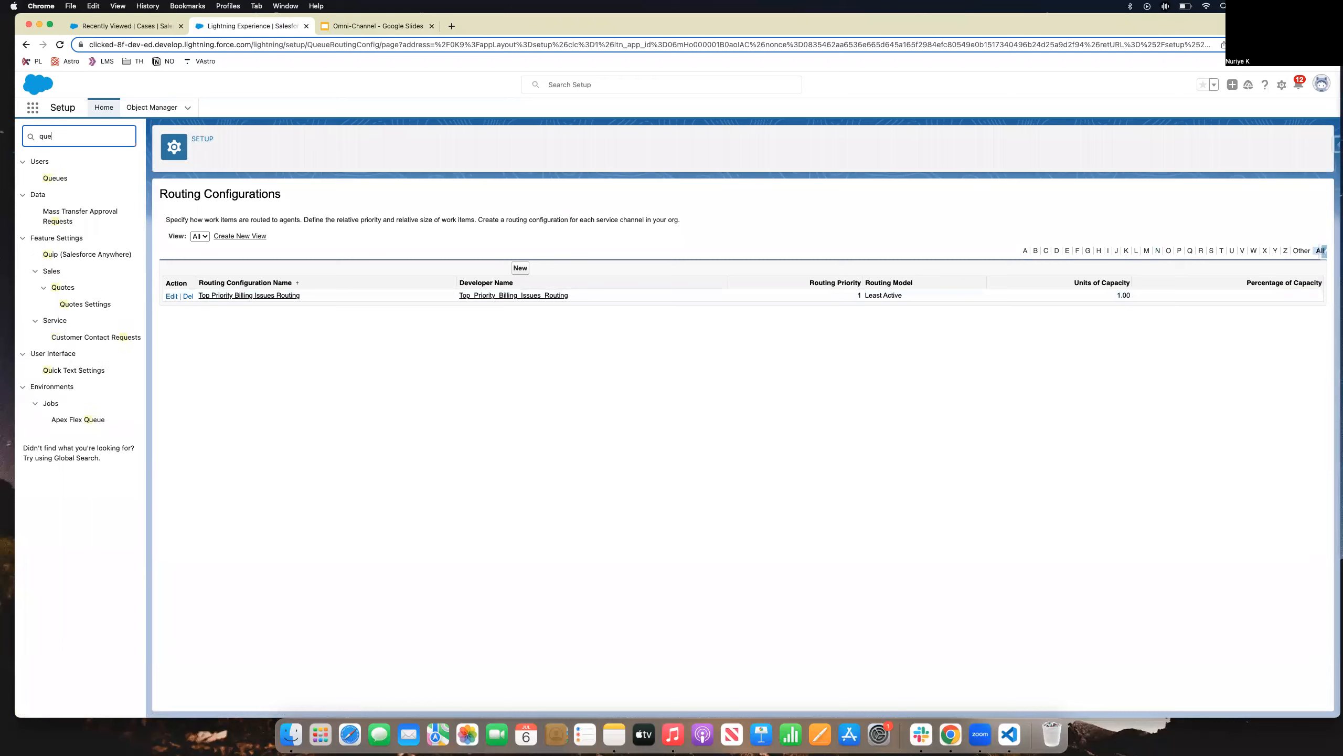
click(64, 183)
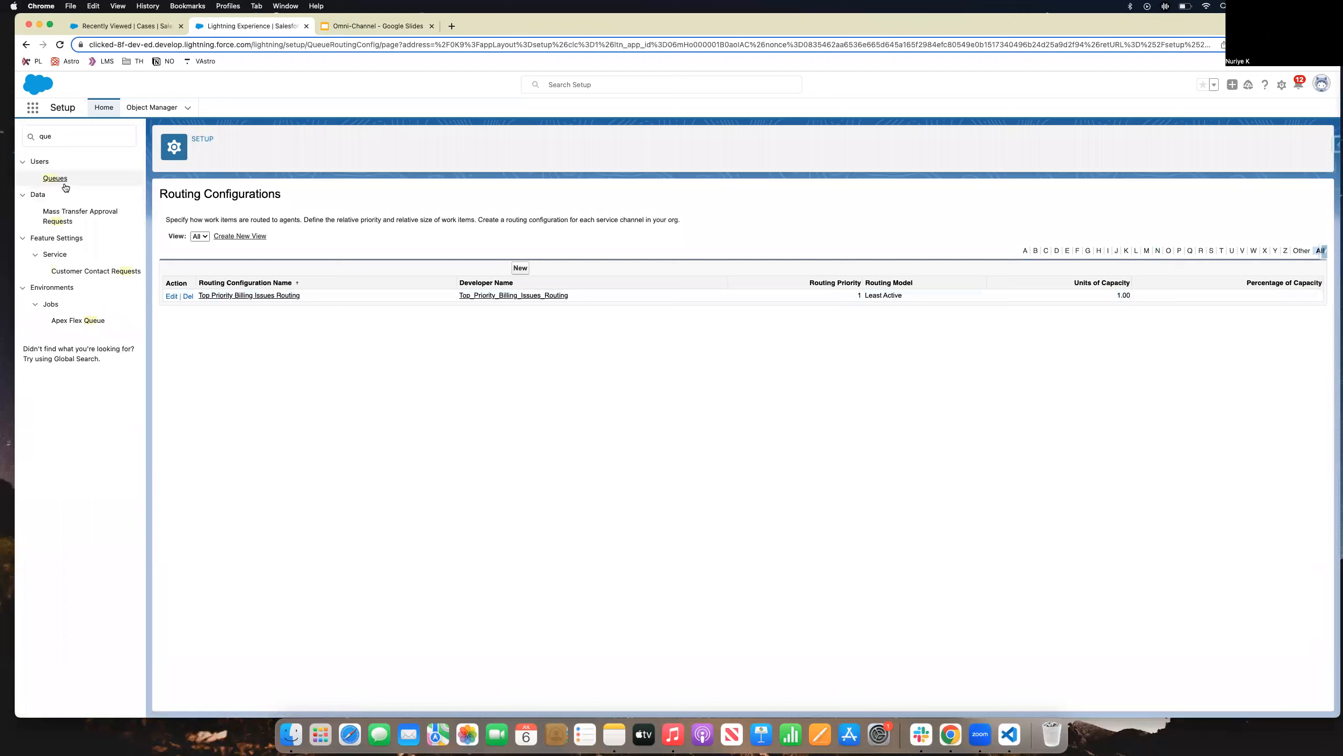
click(64, 178)
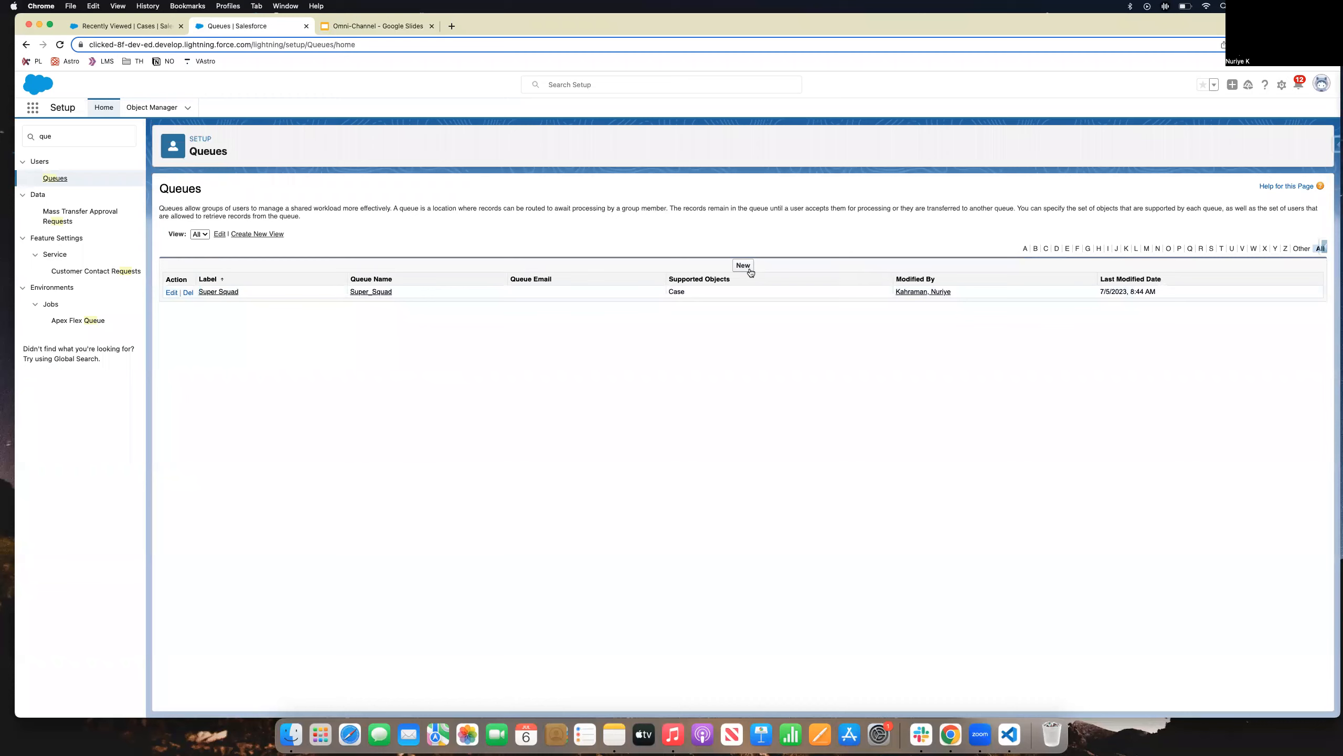
Edit the Super Squad queue, review its routing configuration and Case object, and save it.
click(171, 293)
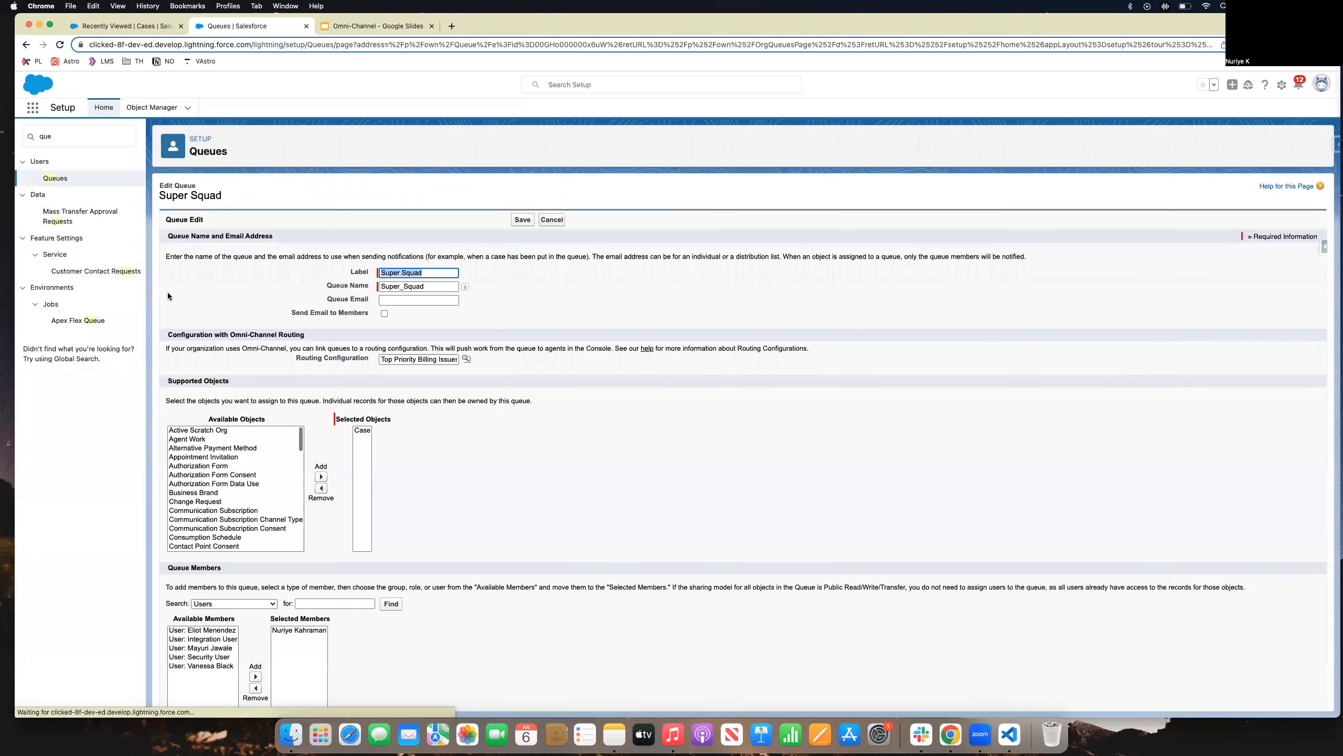
scroll(451, 235, down, 1)
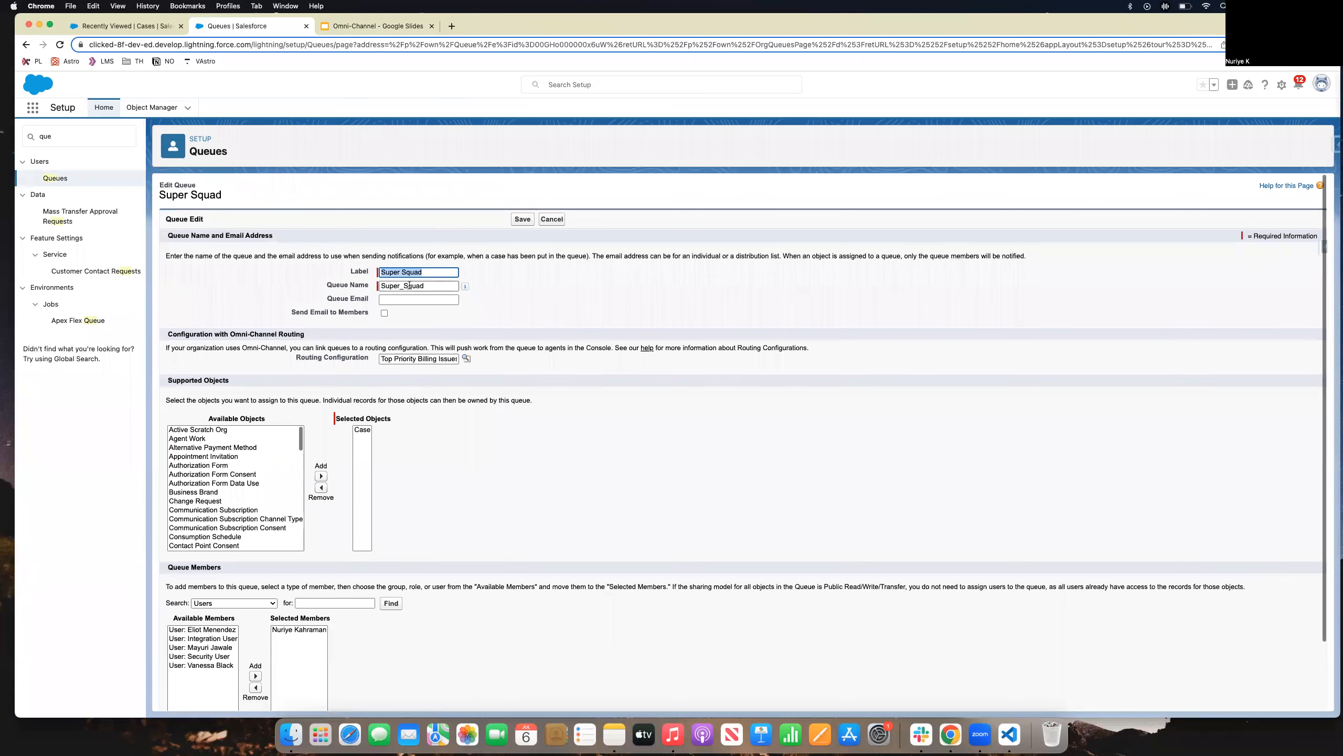
scroll(487, 279, down, 1)
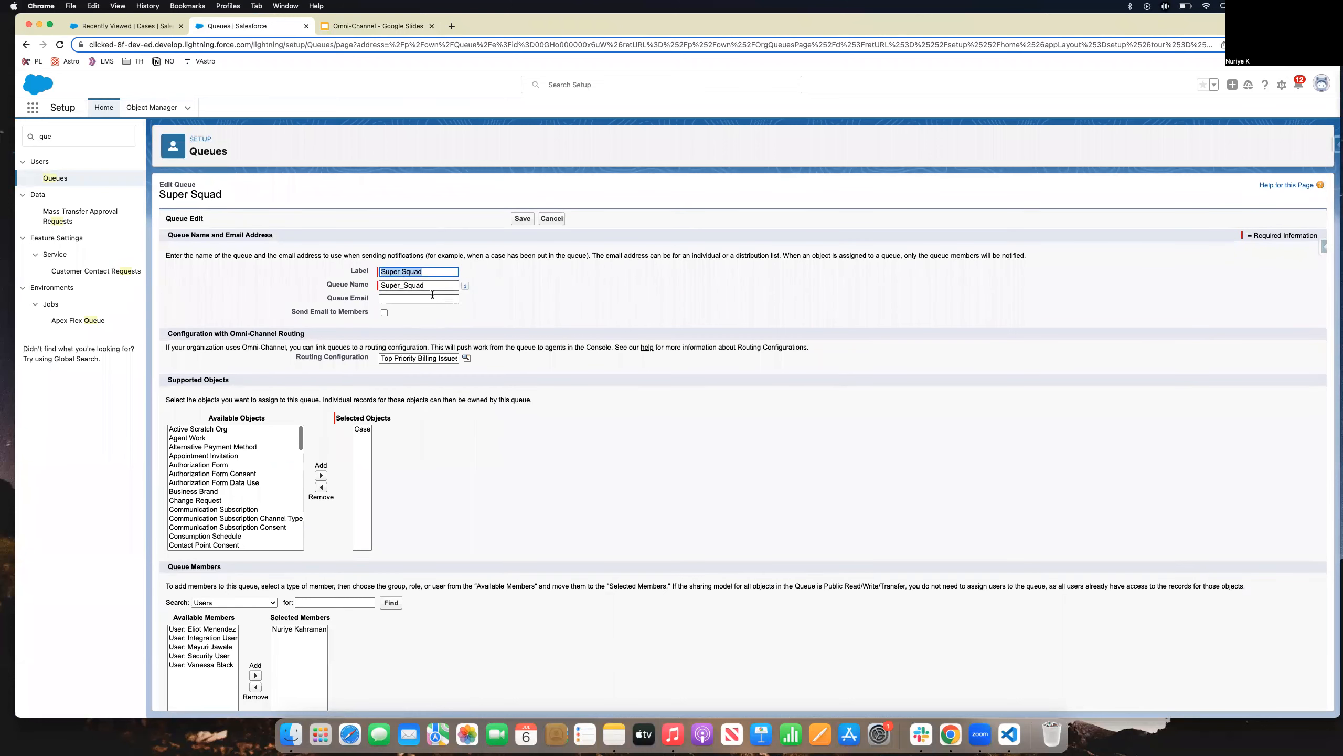
scroll(294, 449, up, 1)
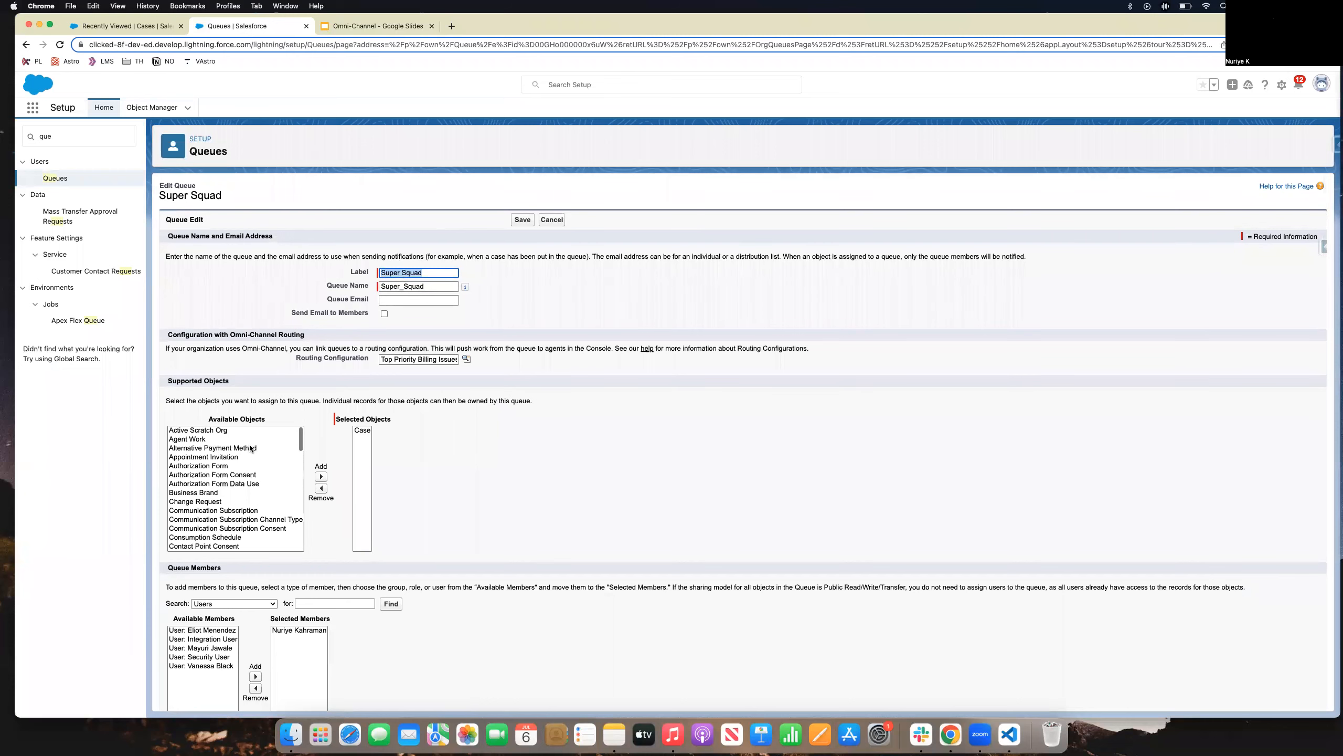
scroll(251, 447, down, 3)
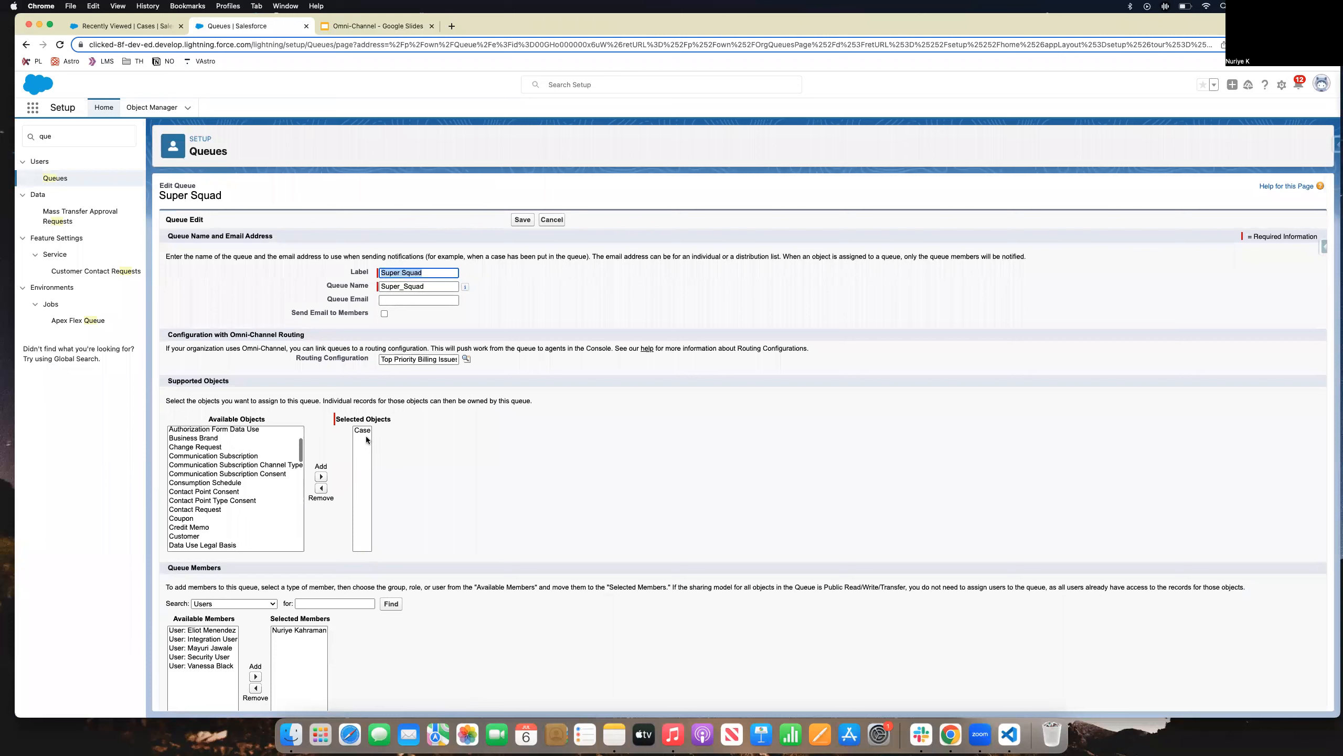
scroll(447, 539, down, 1)
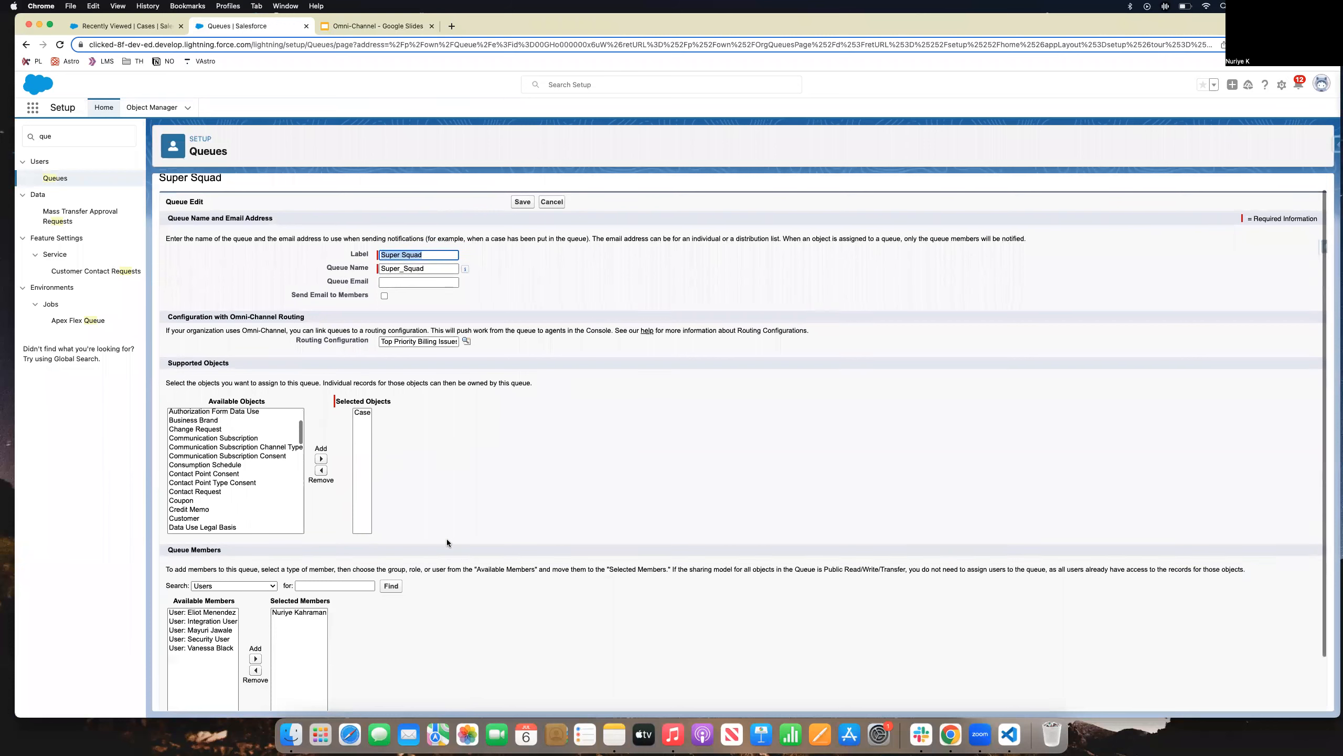
scroll(447, 539, down, 3)
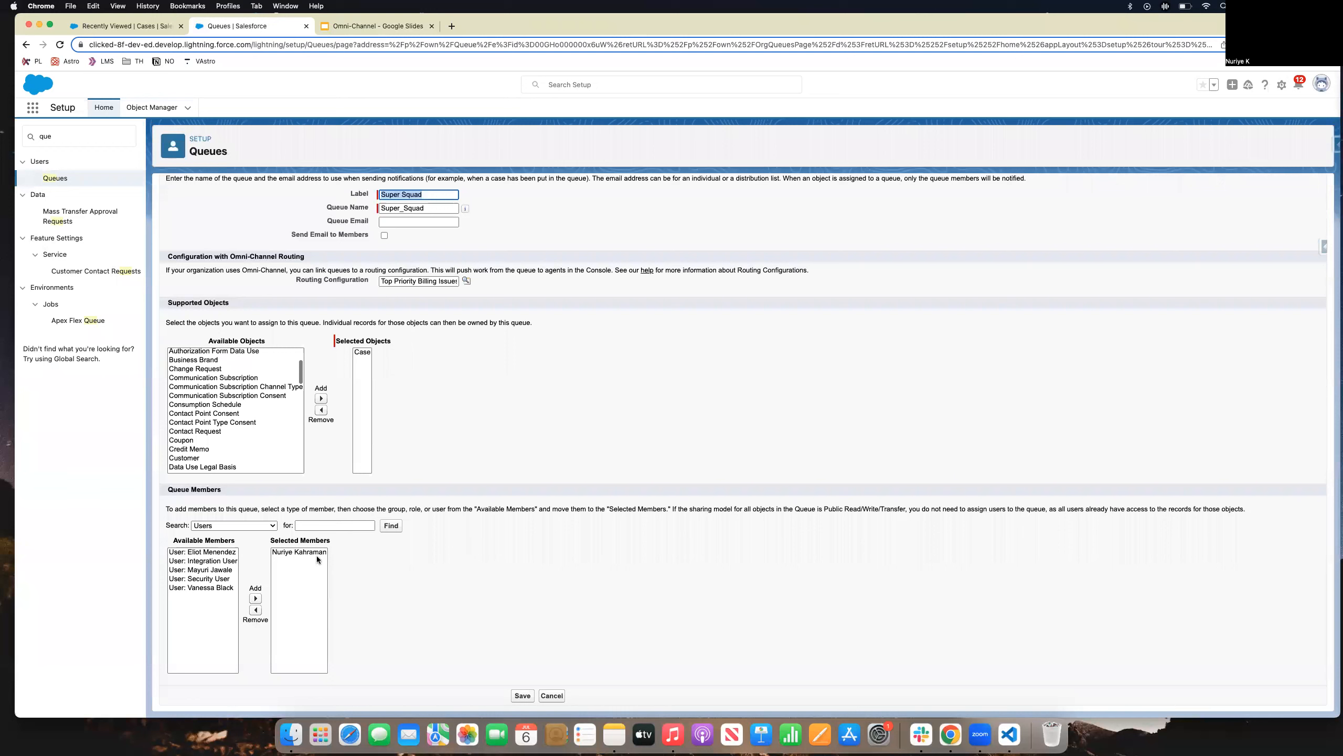
click(519, 697)
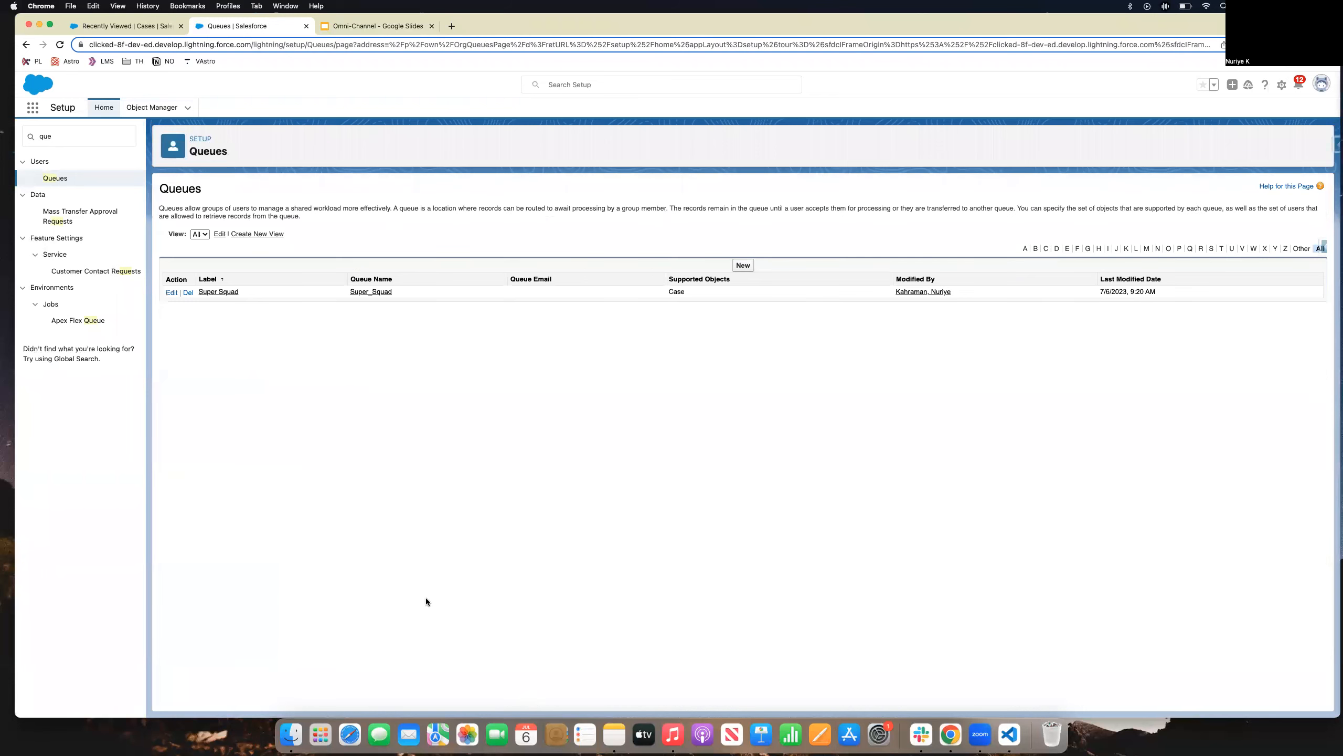
Reopen Super Squad, check the Routing Configuration lookup, and save the queue again.
click(169, 292)
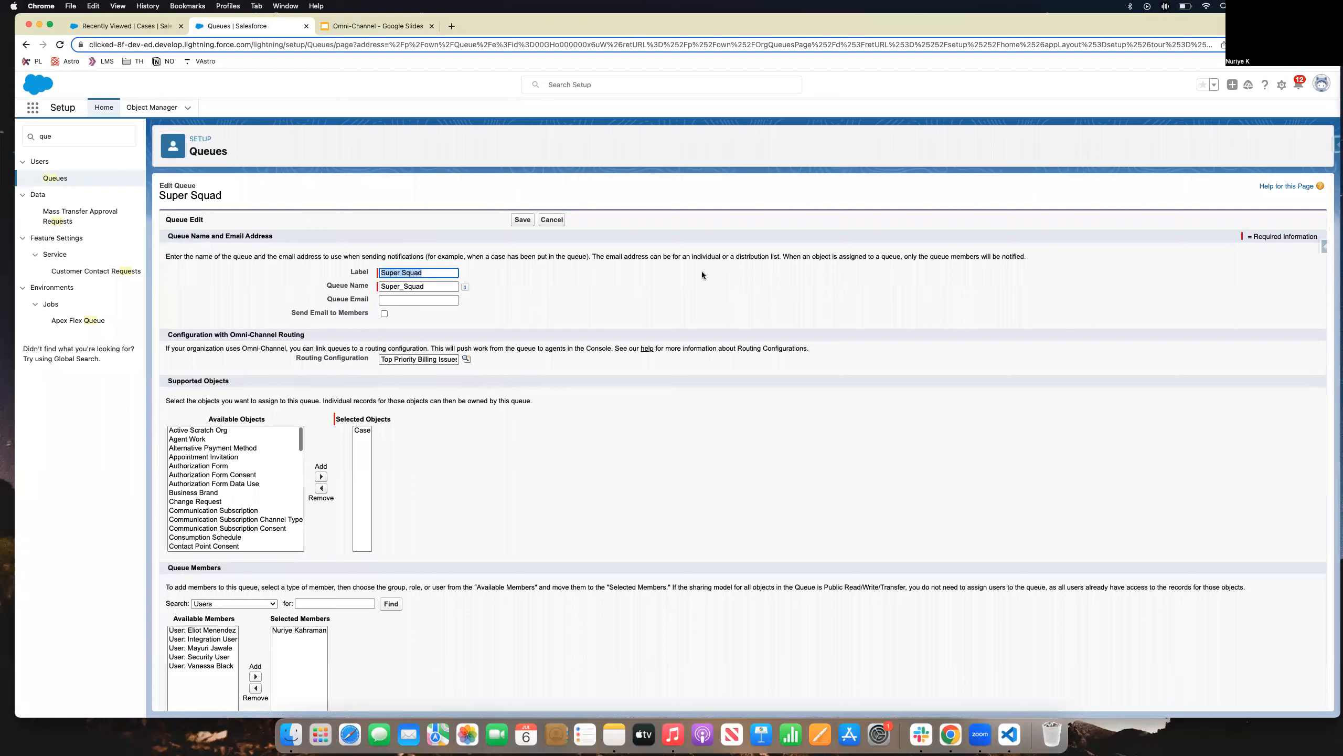
click(465, 360)
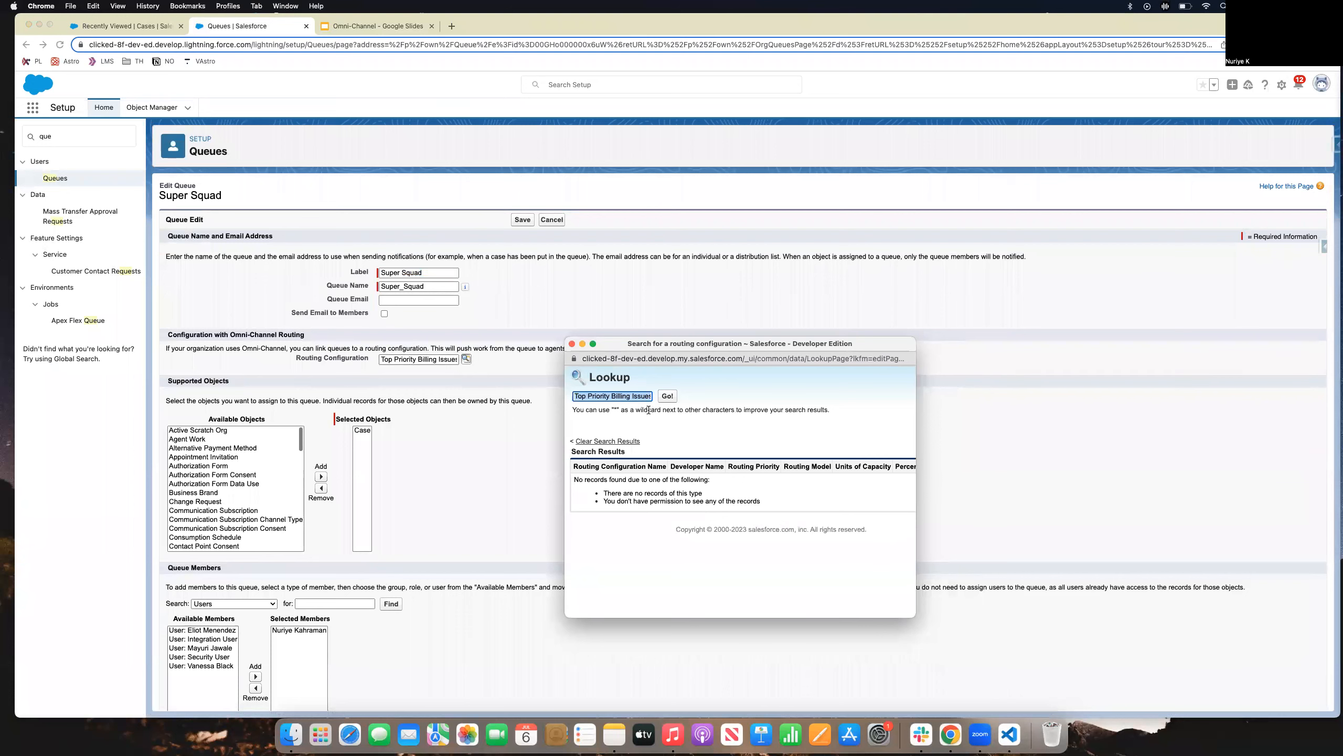
click(572, 344)
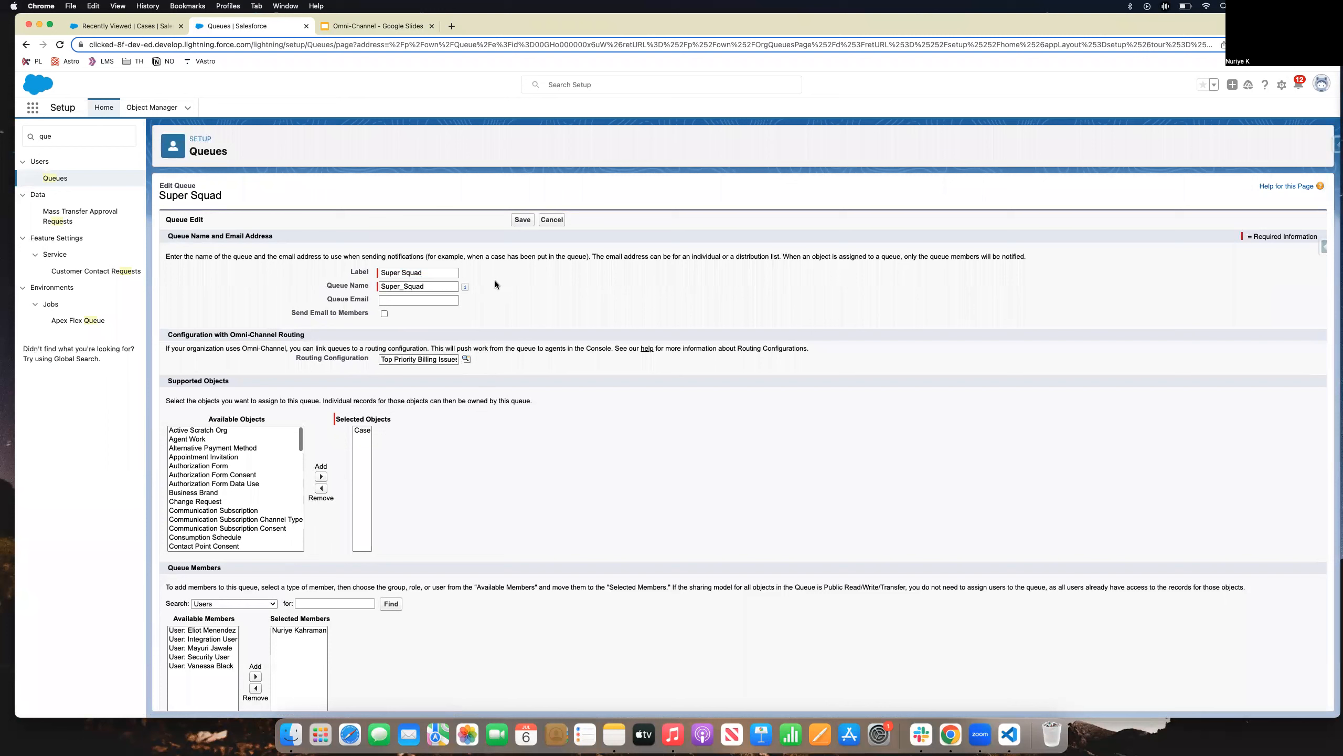
click(523, 220)
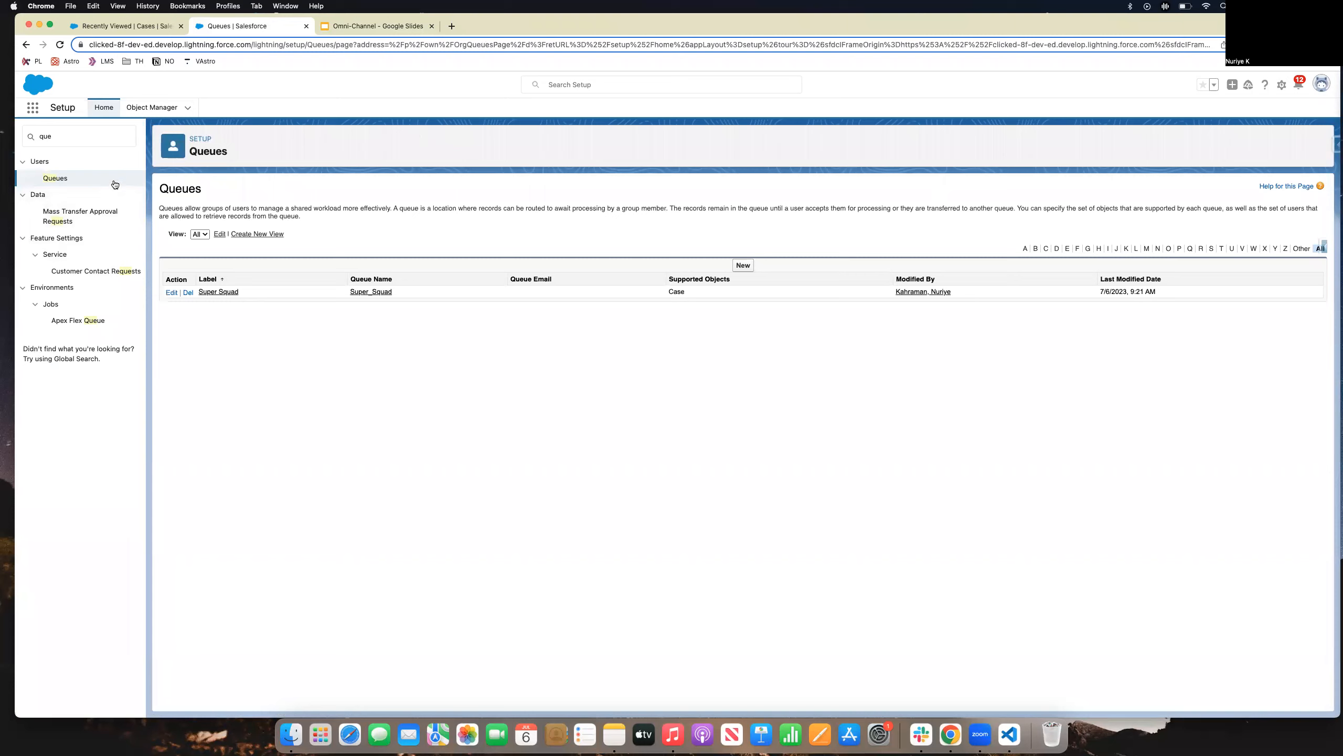
Search 'prese' in Quick Find and open Omni-Channel Presence Configurations.
drag(102, 137, 8, 129)
text(presen)
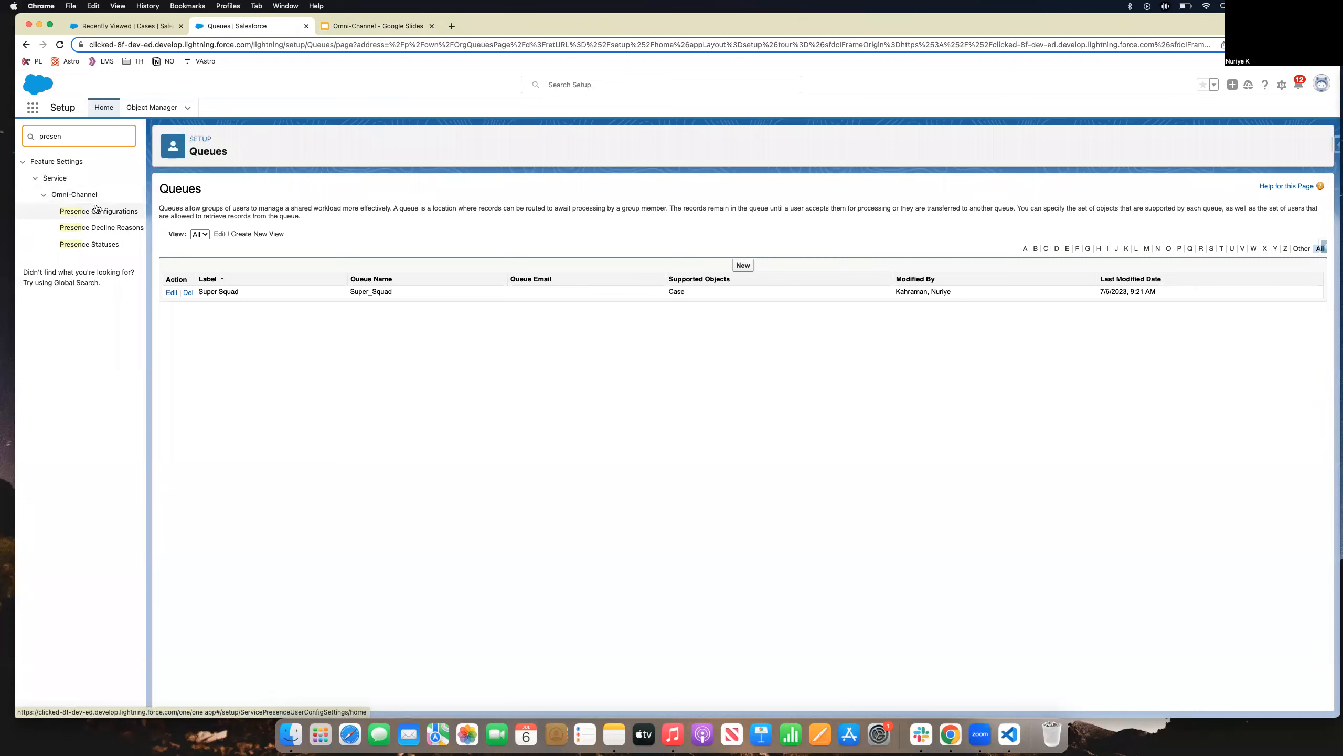
click(96, 212)
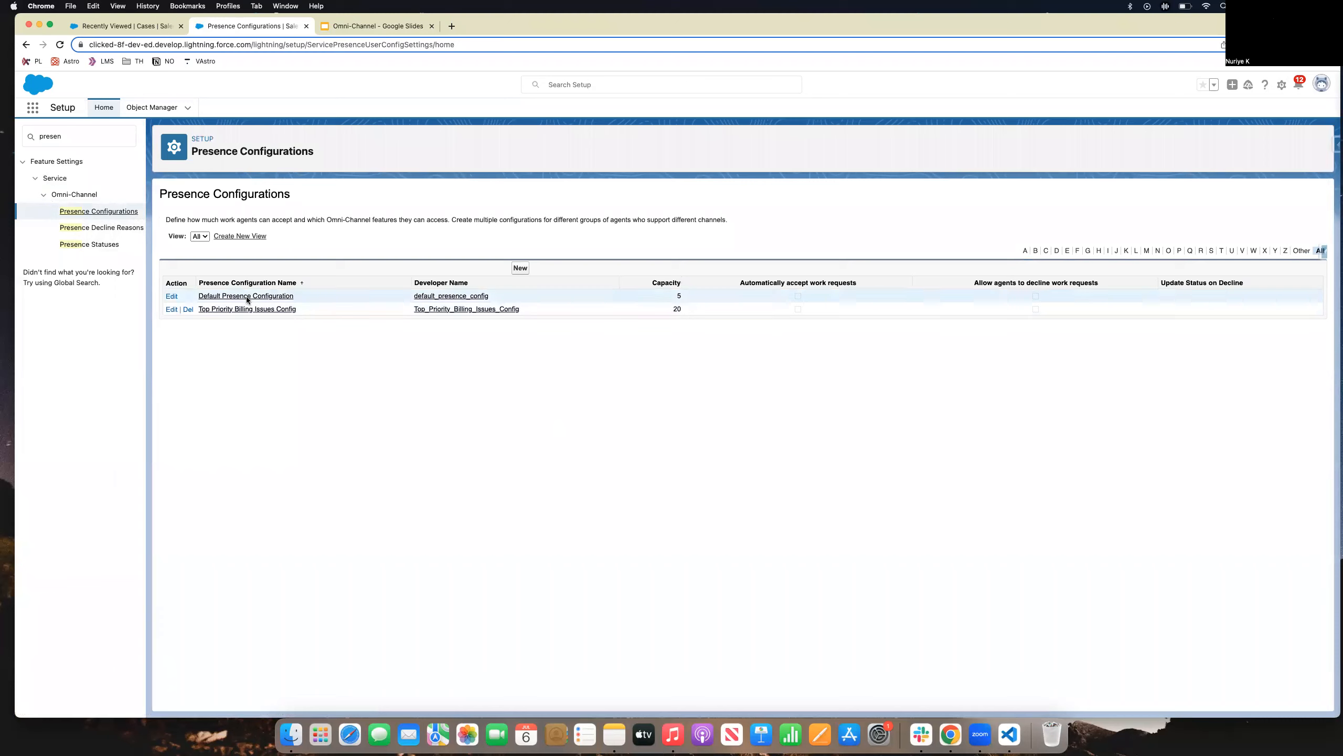
Resave Top Priority Billing Issues Config with capacity 20, then open the Presence Statuses list.
click(172, 310)
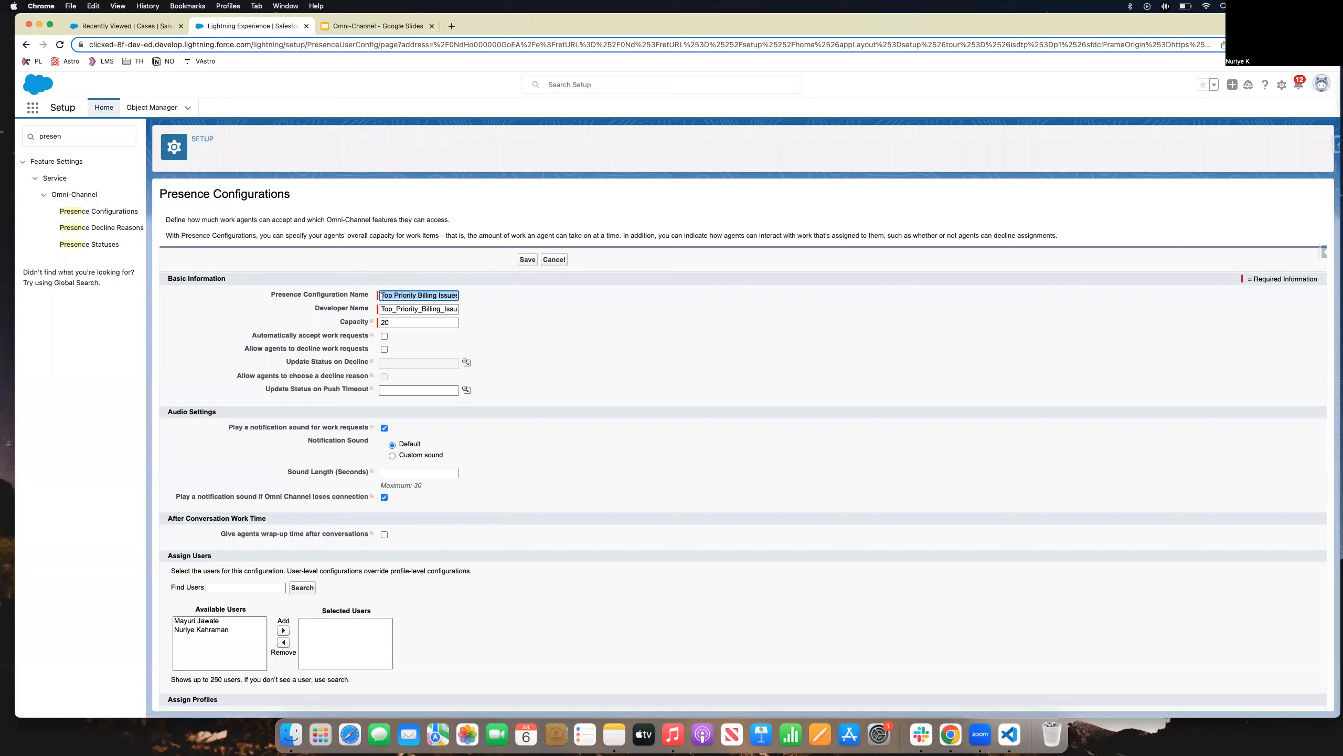
drag(434, 295, 466, 299)
mouse_move(373, 322)
scroll(286, 443, down, 5)
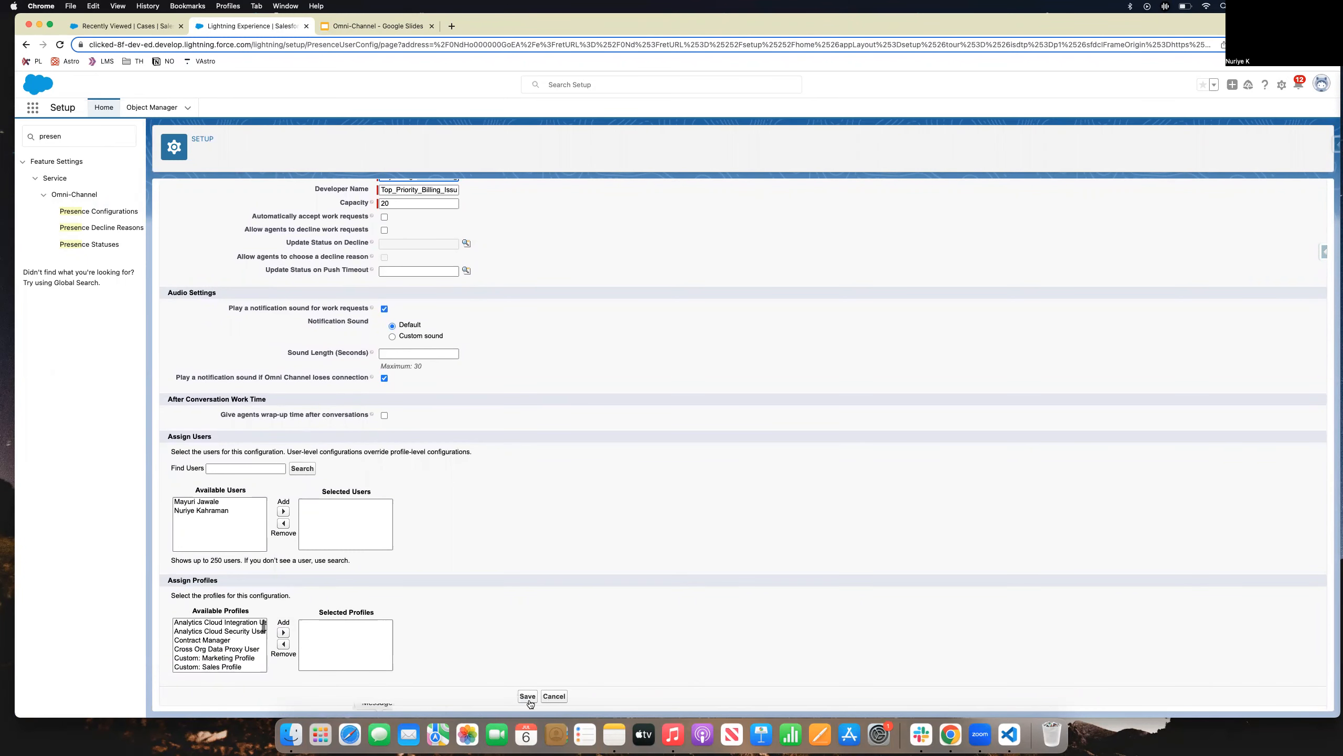
scroll(455, 432, up, 1)
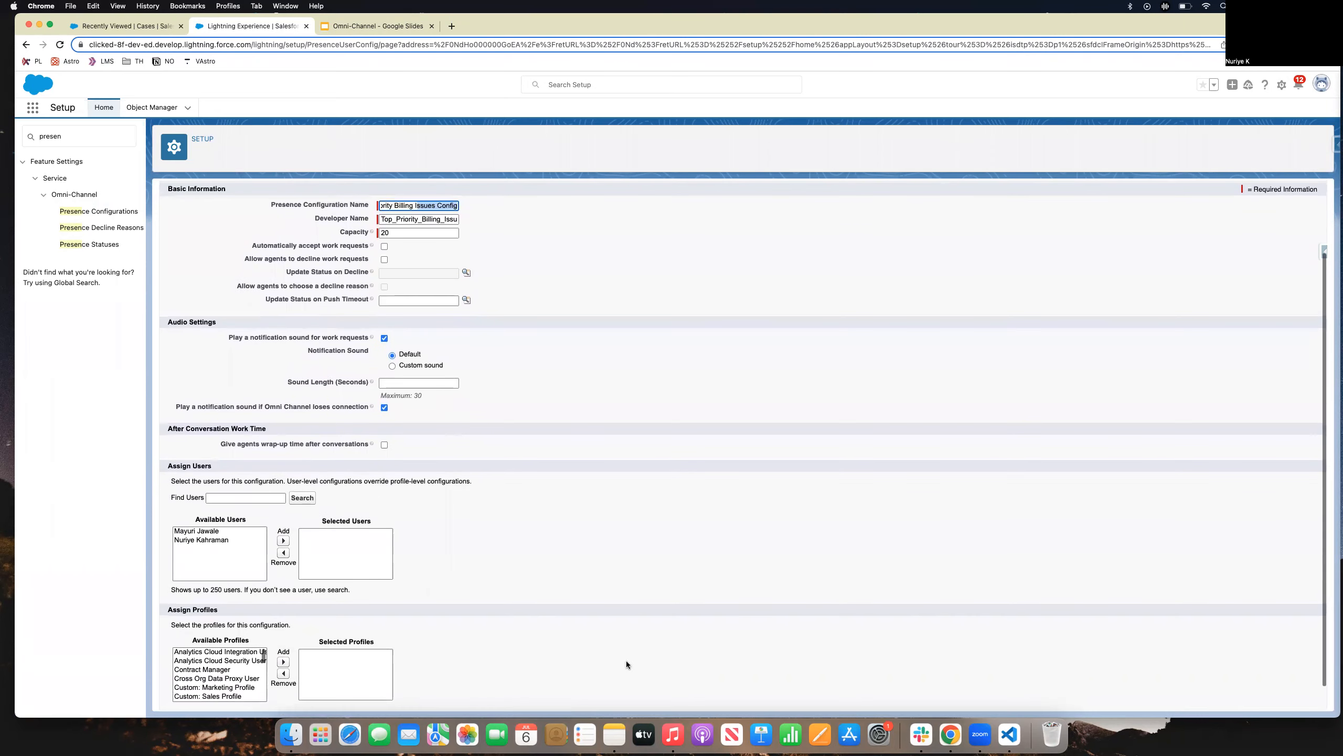
scroll(621, 649, down, 1)
click(528, 697)
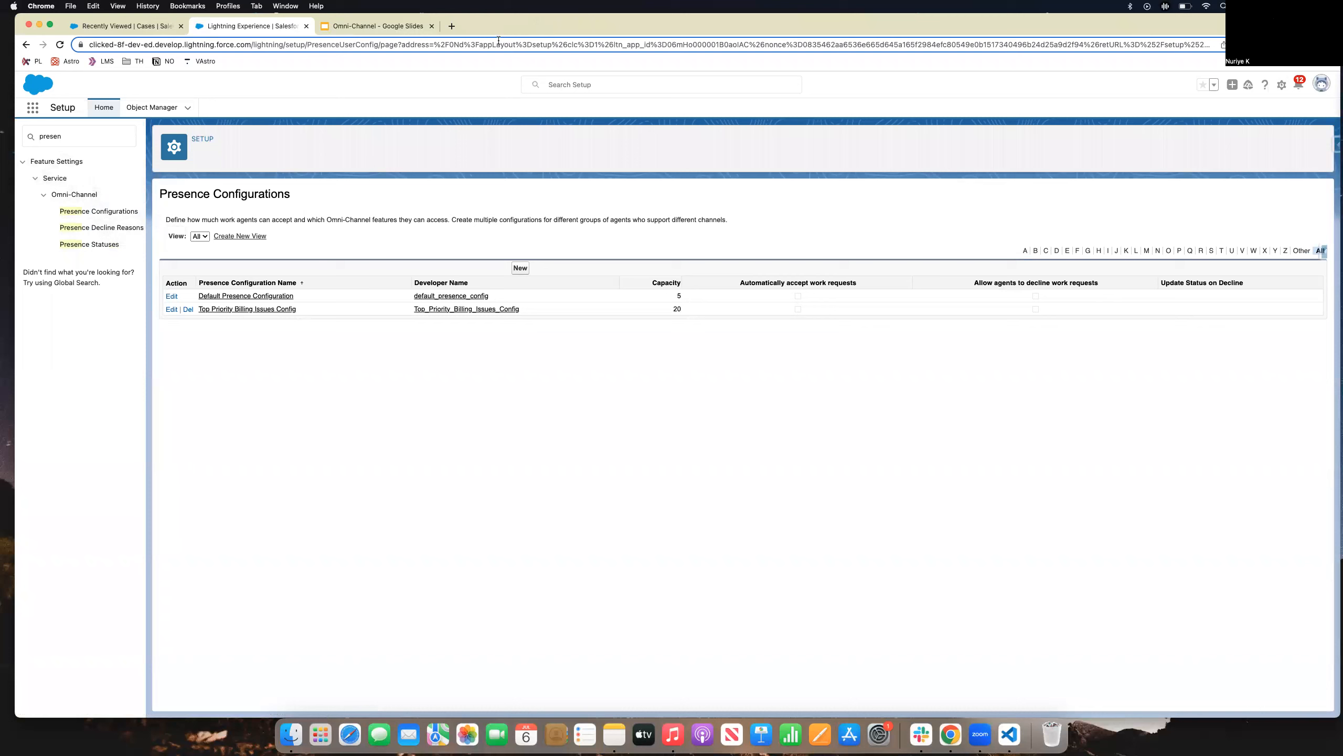
click(102, 245)
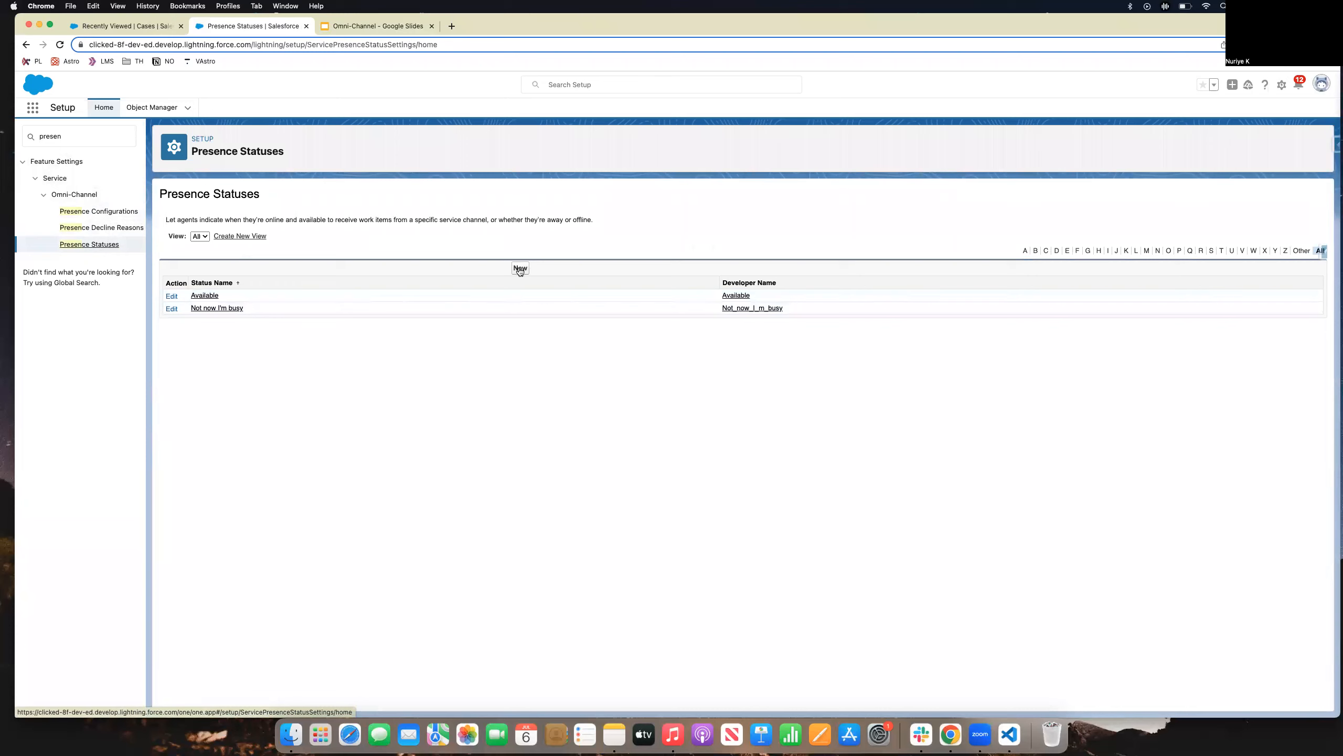
click(172, 297)
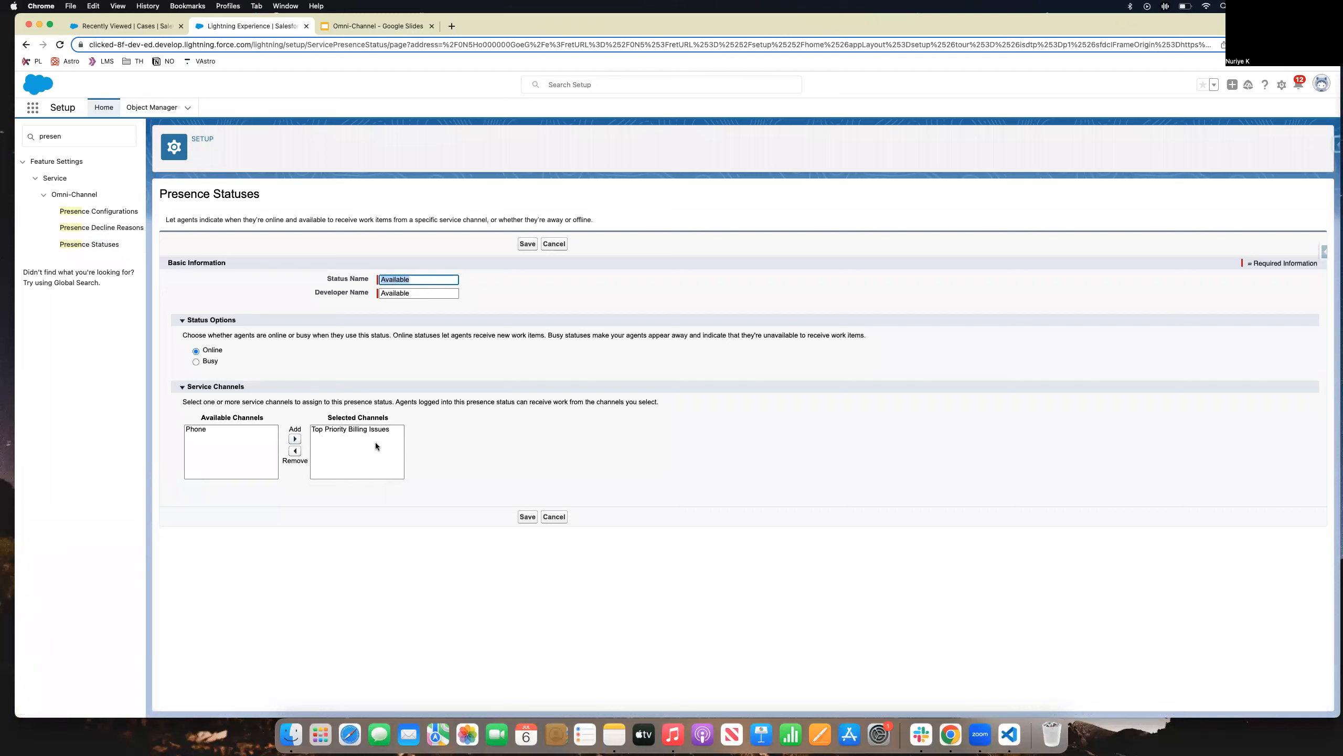
click(553, 516)
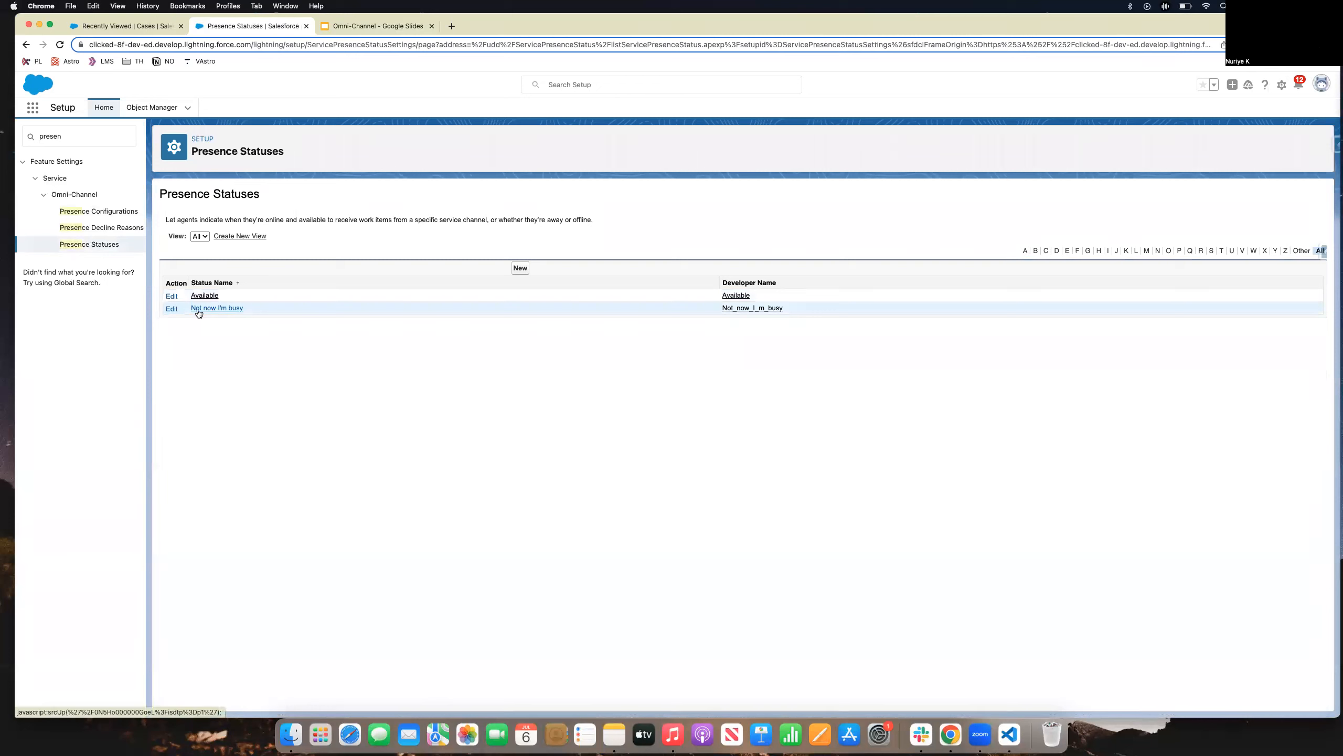
Review the Not now I'm busy status without changes, then search 'profil' and open Profiles.
click(171, 309)
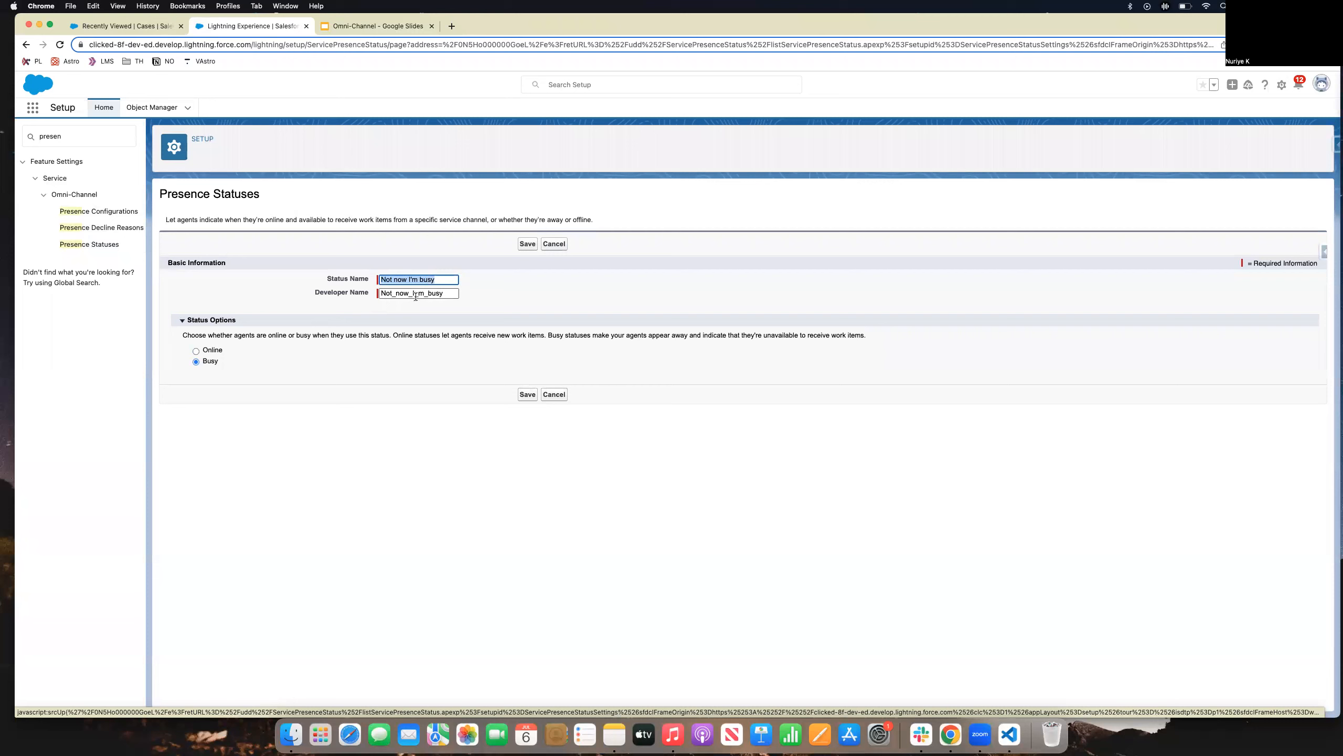
click(546, 398)
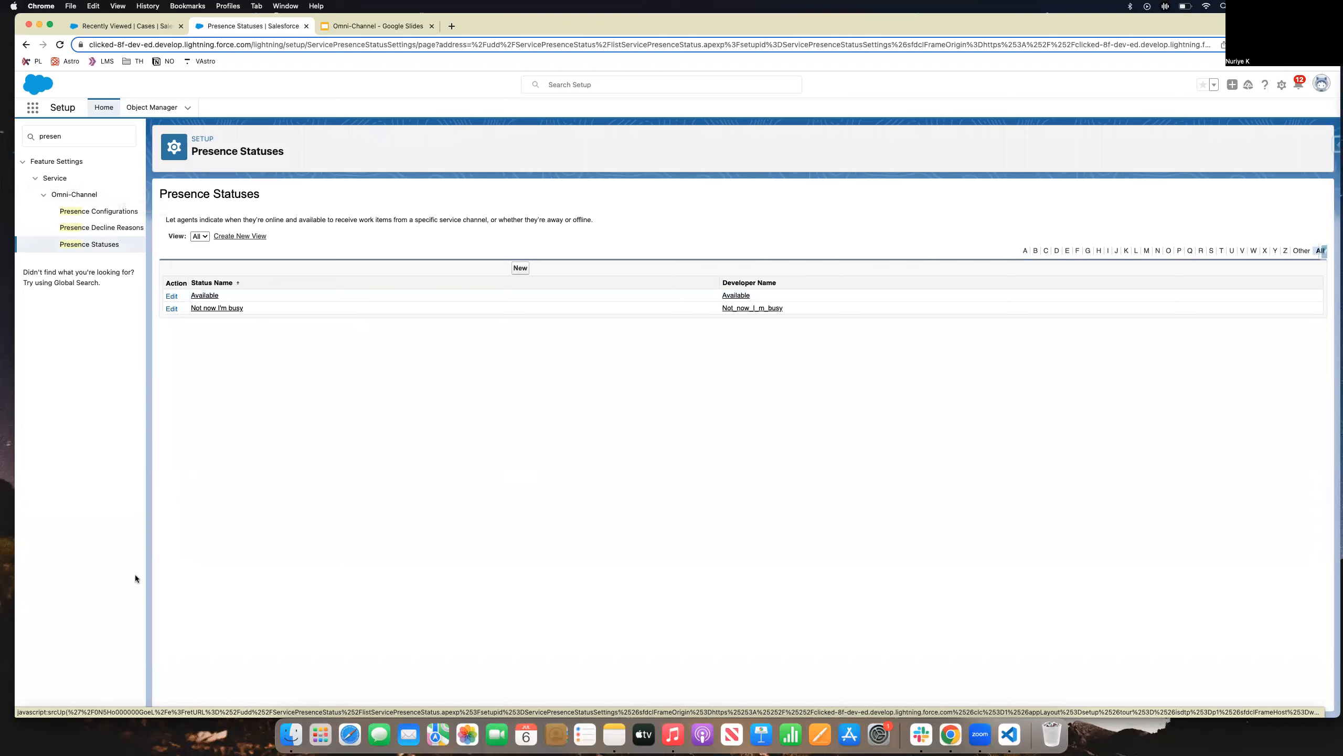
click(23, 139)
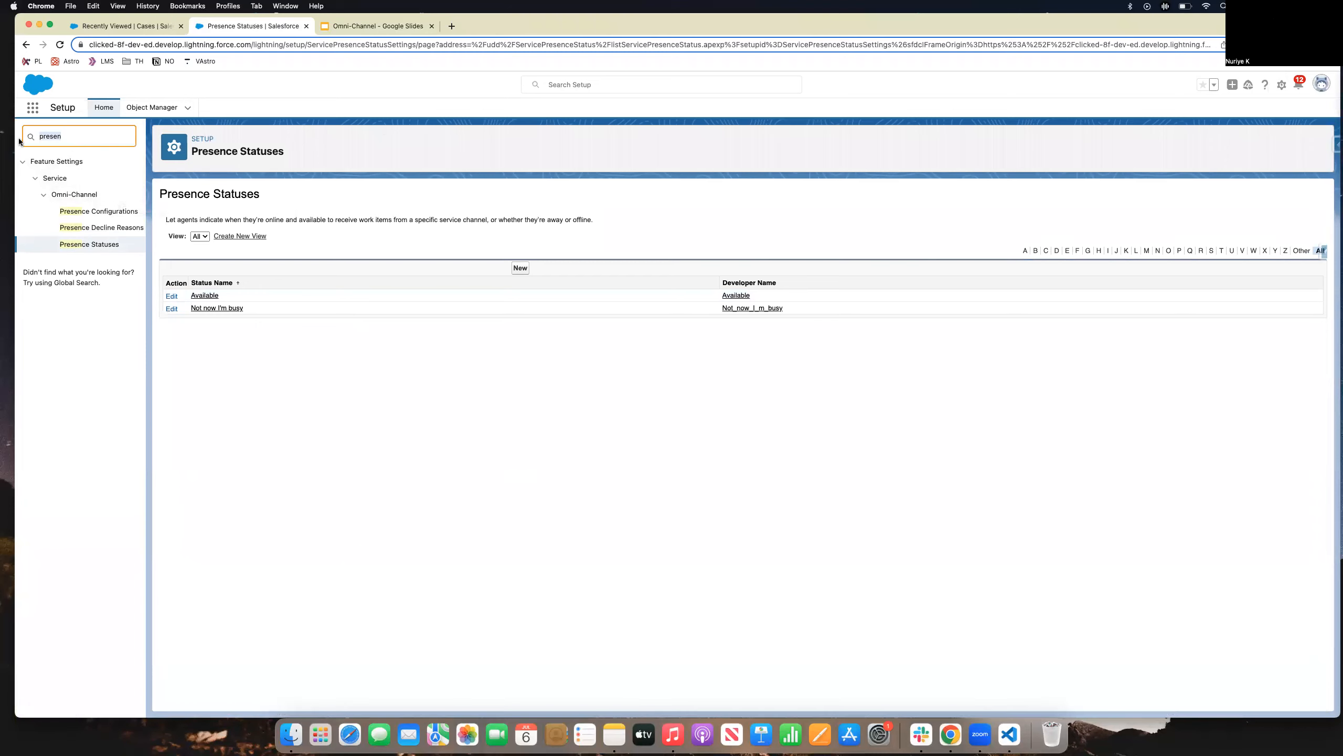
text(profil)
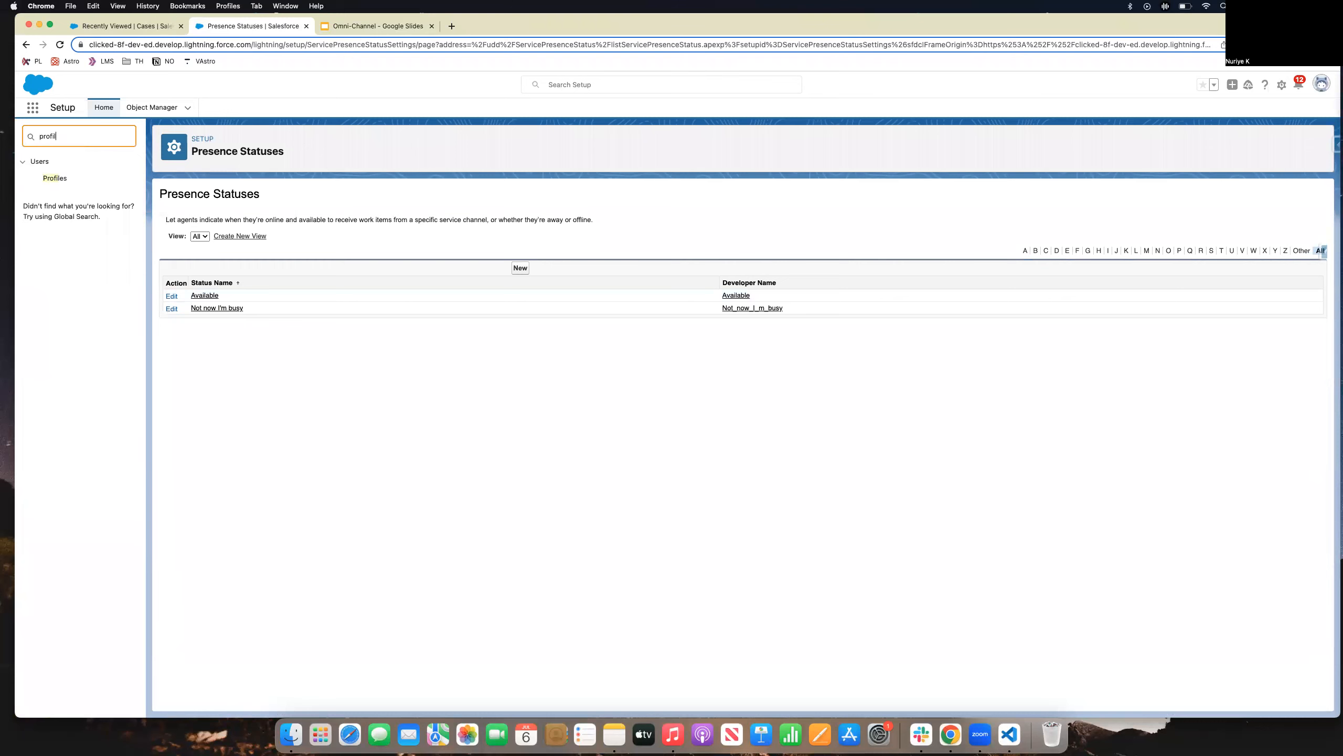
click(58, 179)
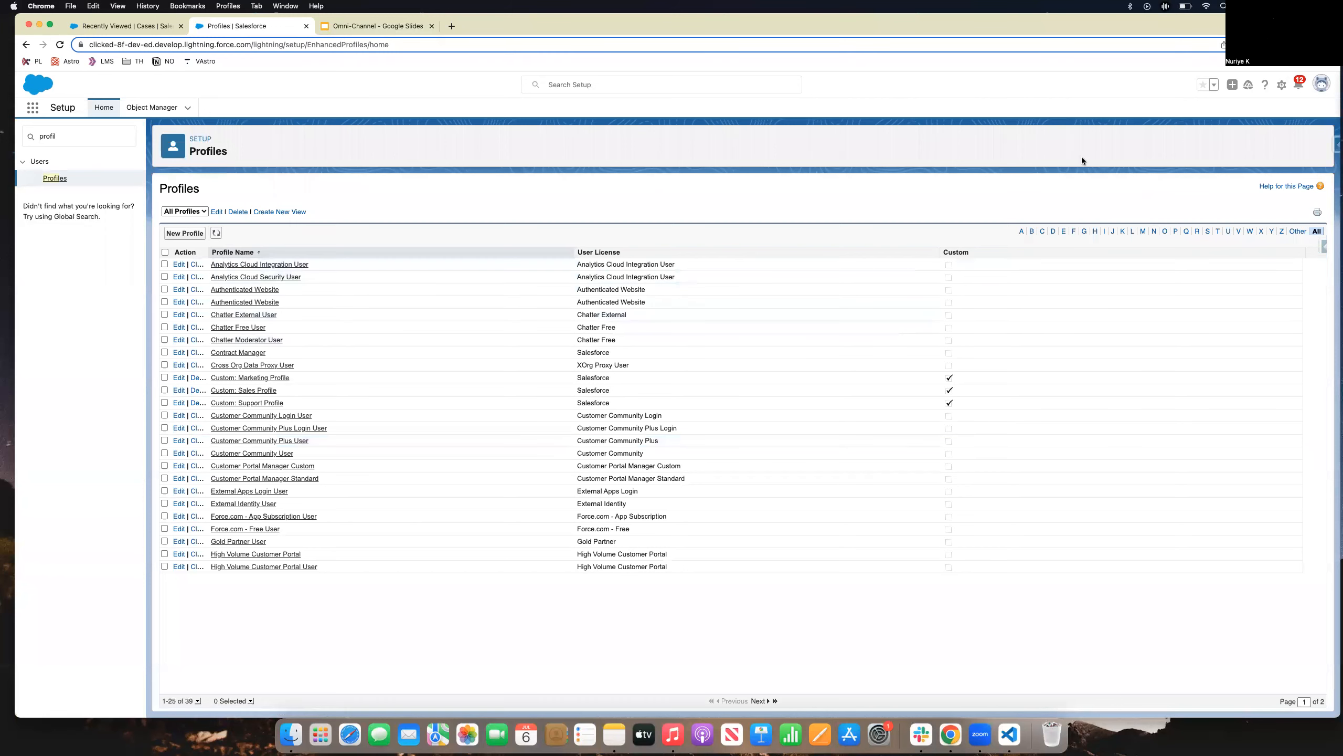
Filter profiles by S, open System Administrator, and jump to its Enabled Service Presence Status Access.
click(1207, 231)
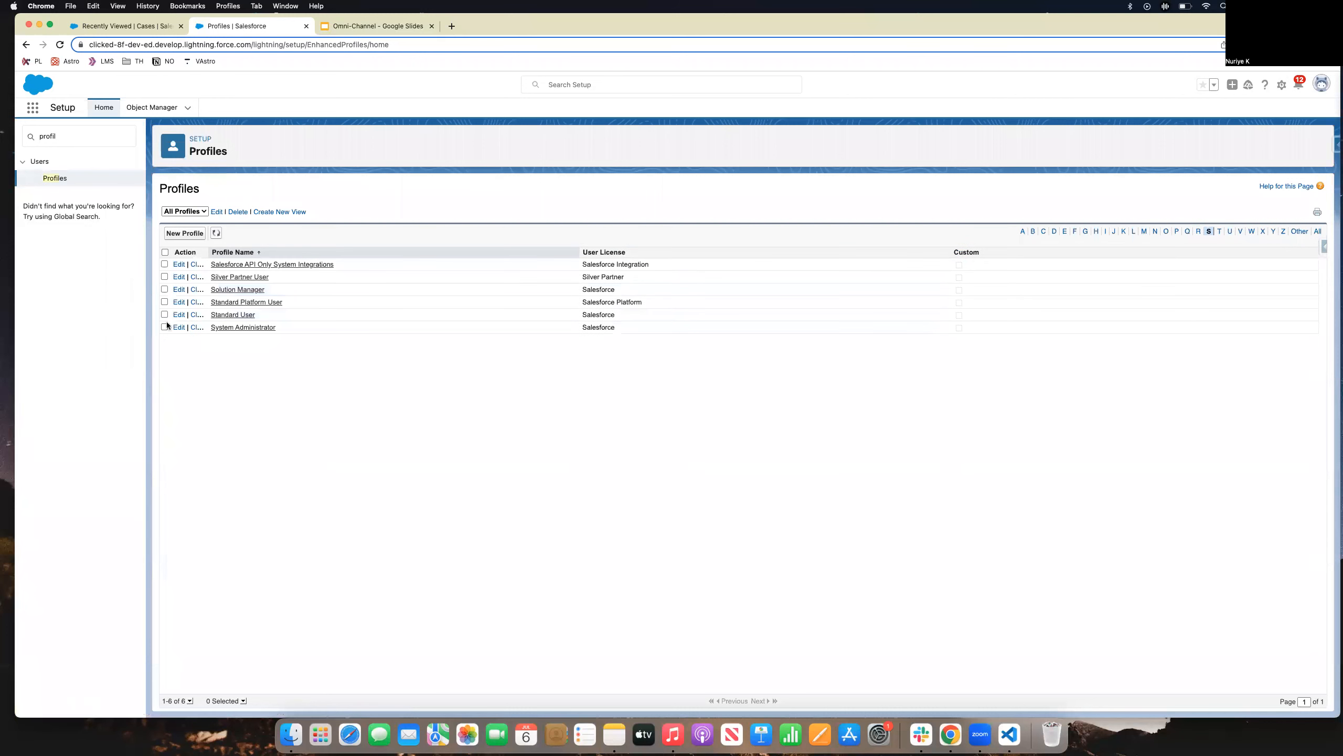
click(249, 328)
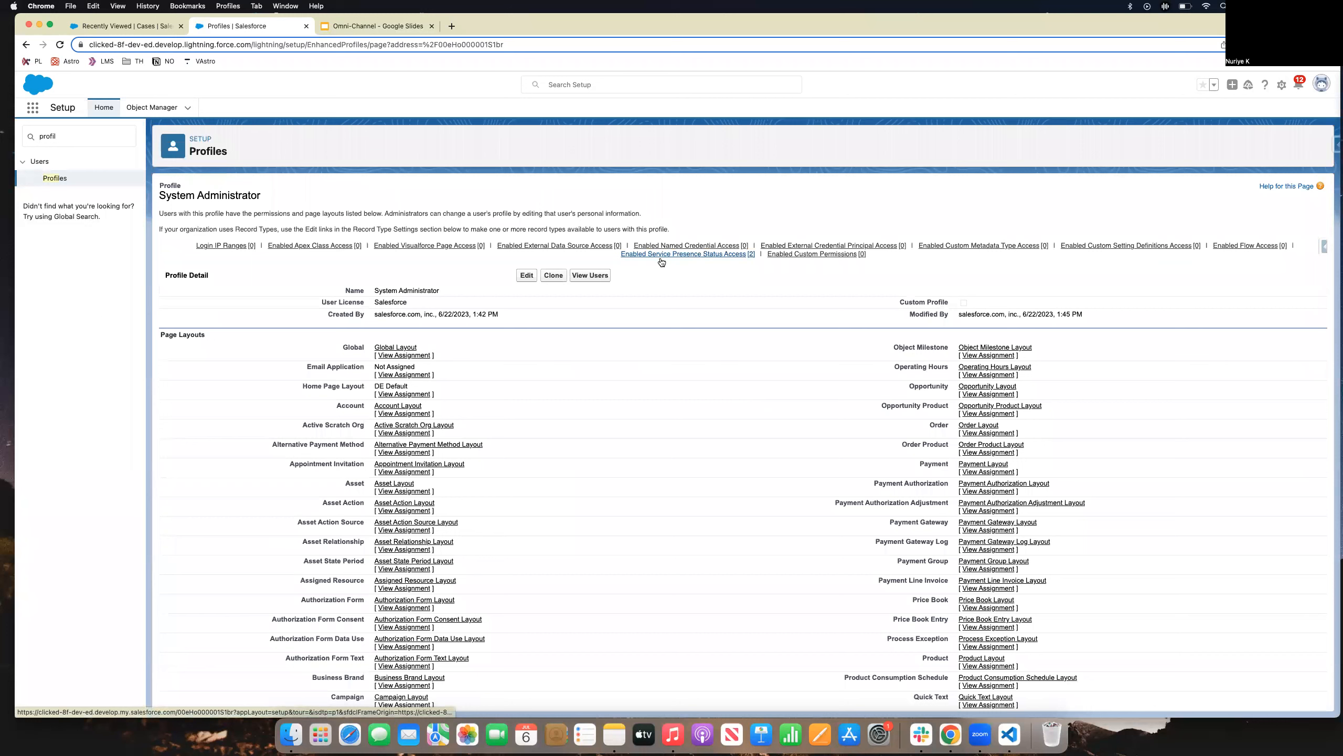
mouse_move(666, 261)
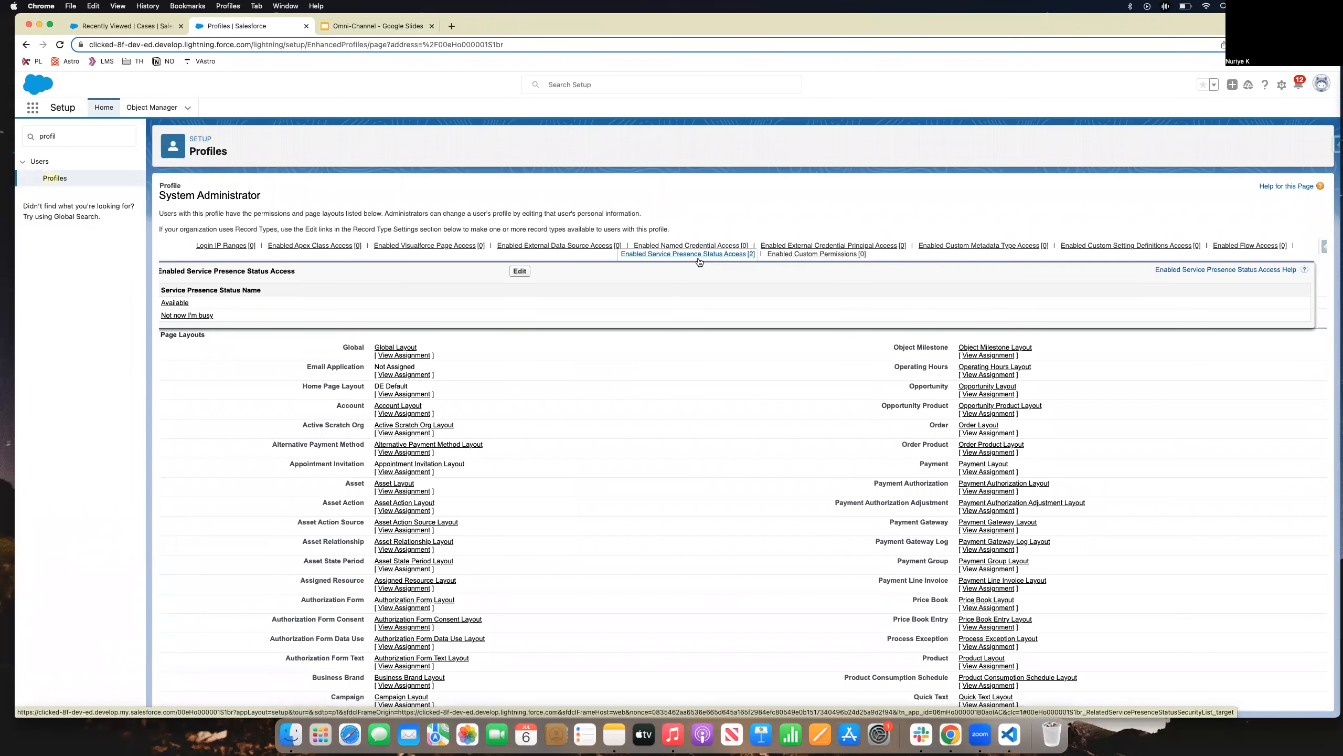
click(647, 255)
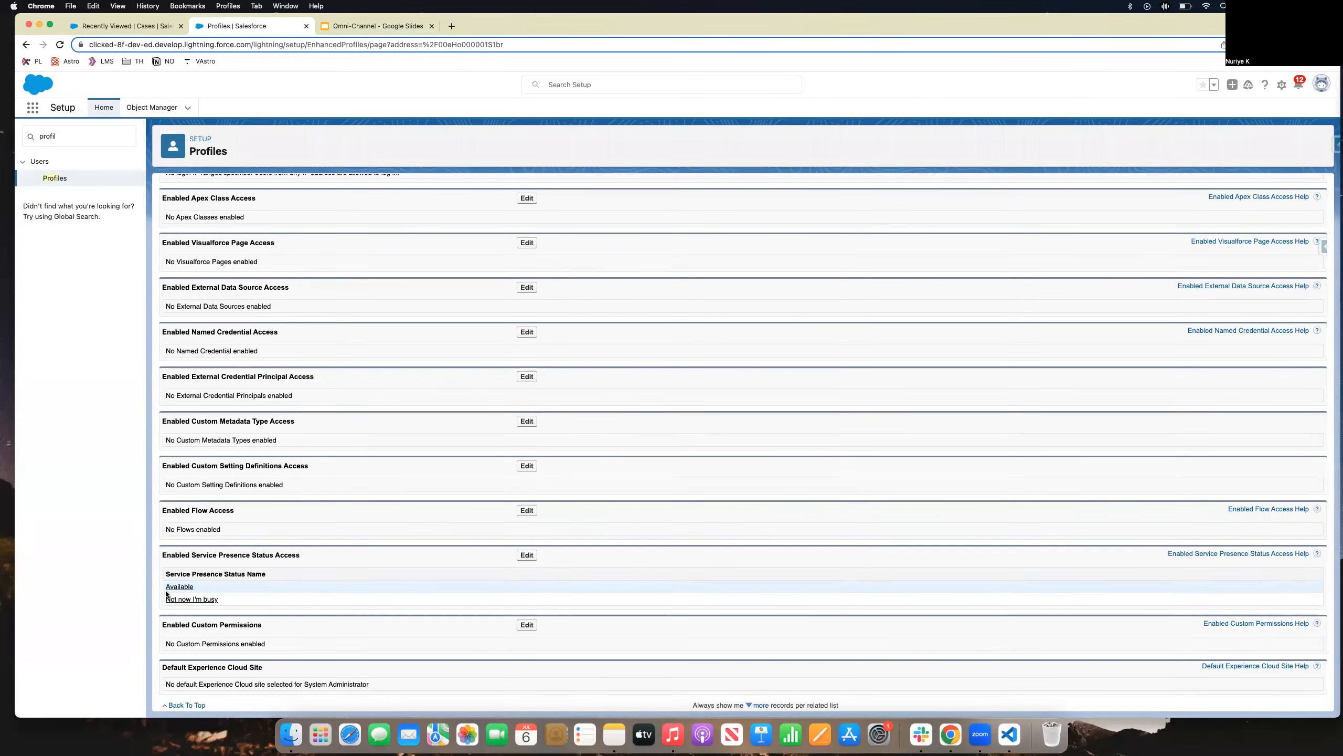
Keep Available and Not now I'm busy enabled in the profile's Service Presence Status Access and save.
click(525, 554)
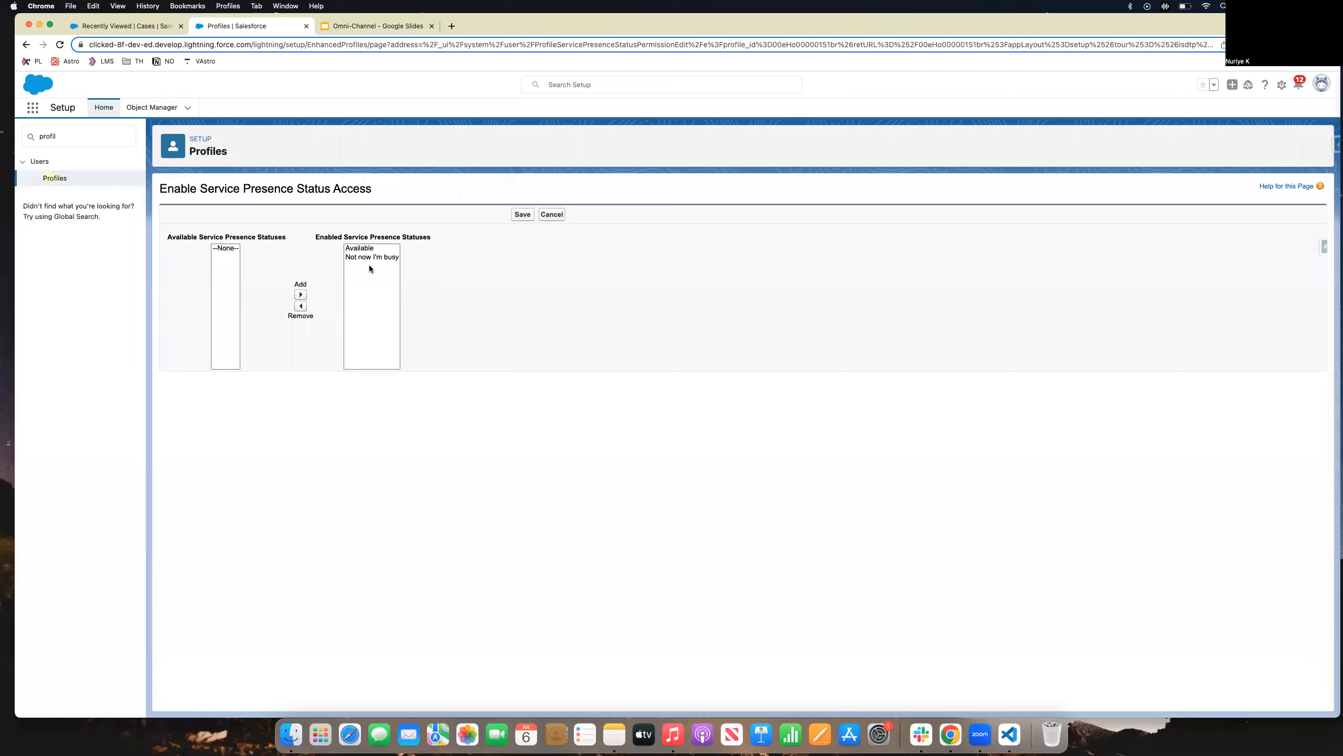
click(524, 215)
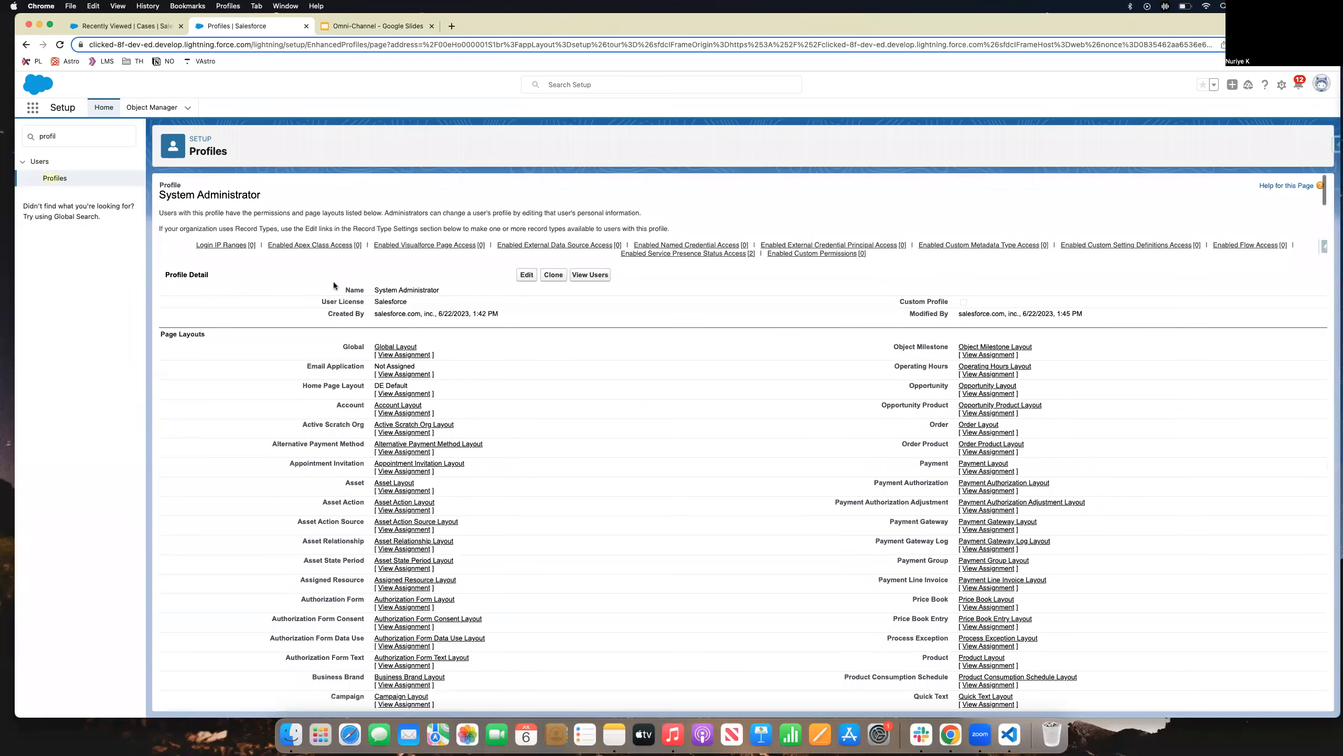
drag(72, 134, 15, 137)
Find App Manager with Quick Find 'app m' and edit the Service Console app.
text(app man)
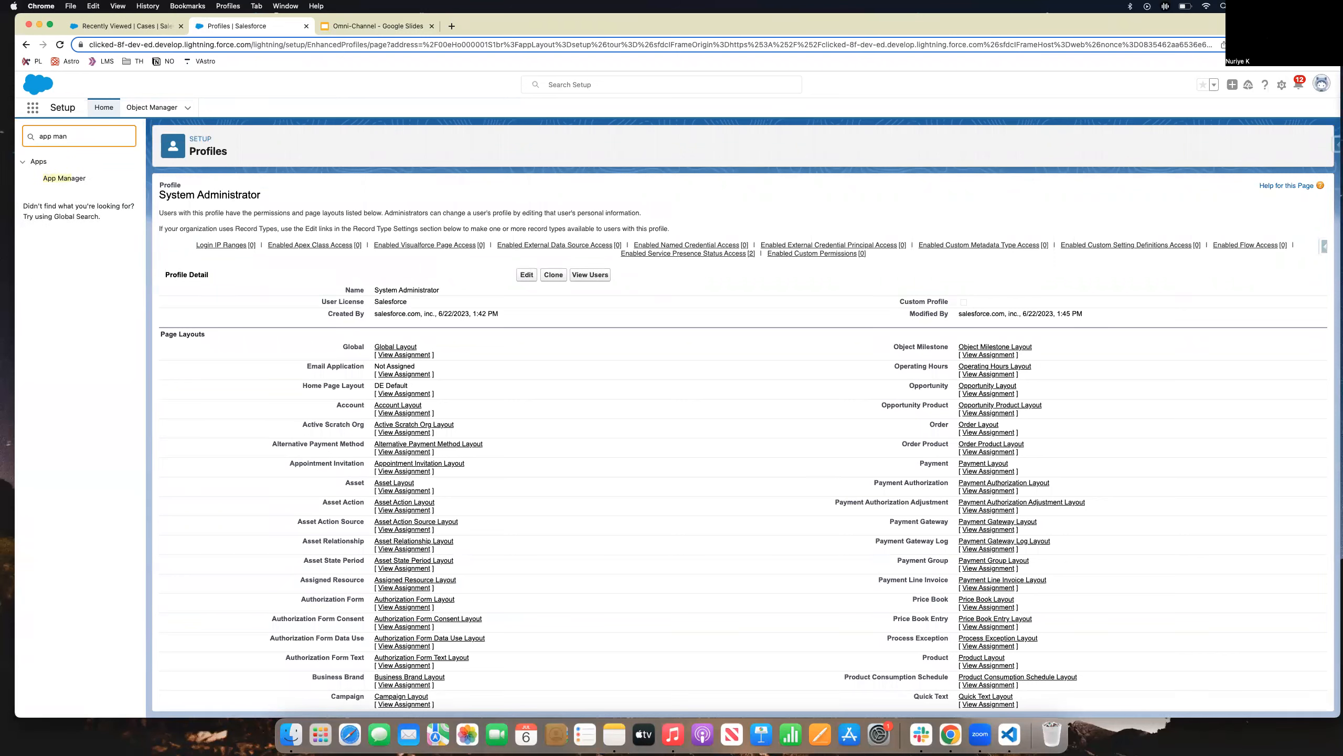
click(56, 179)
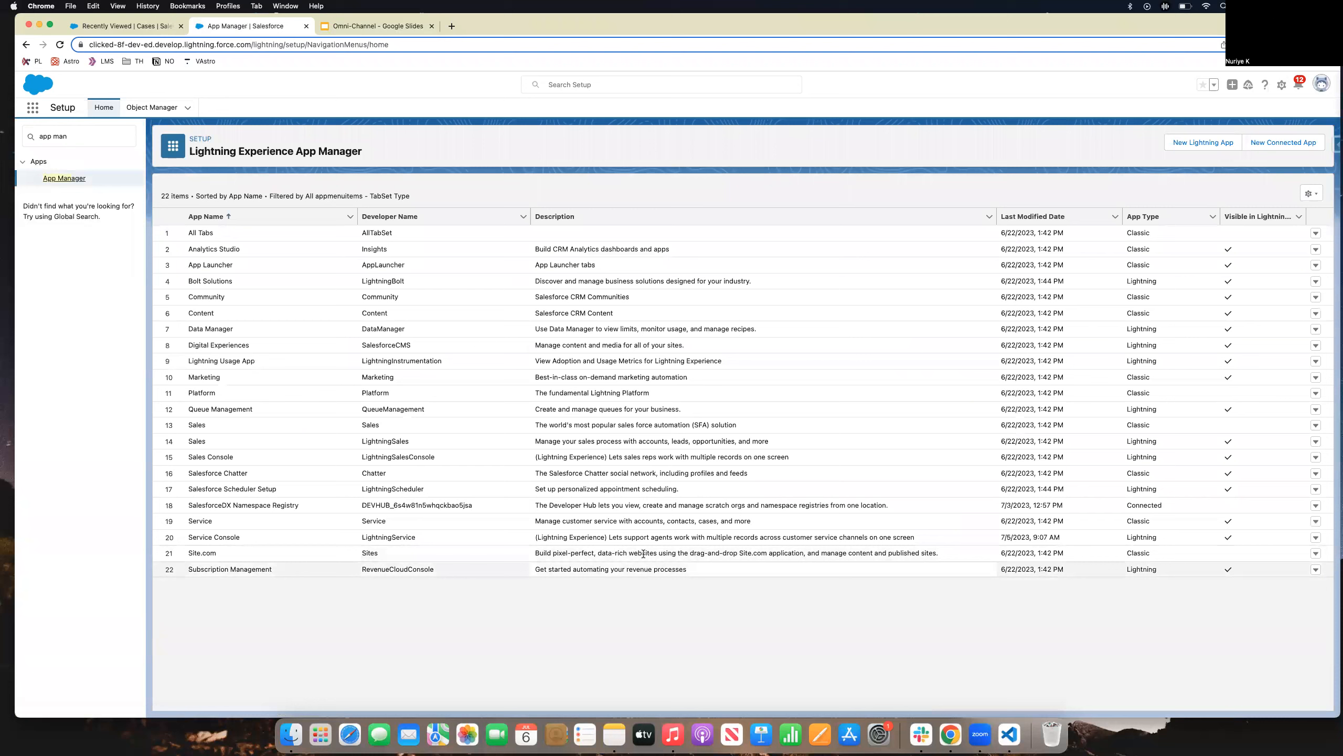
click(1316, 537)
click(1299, 553)
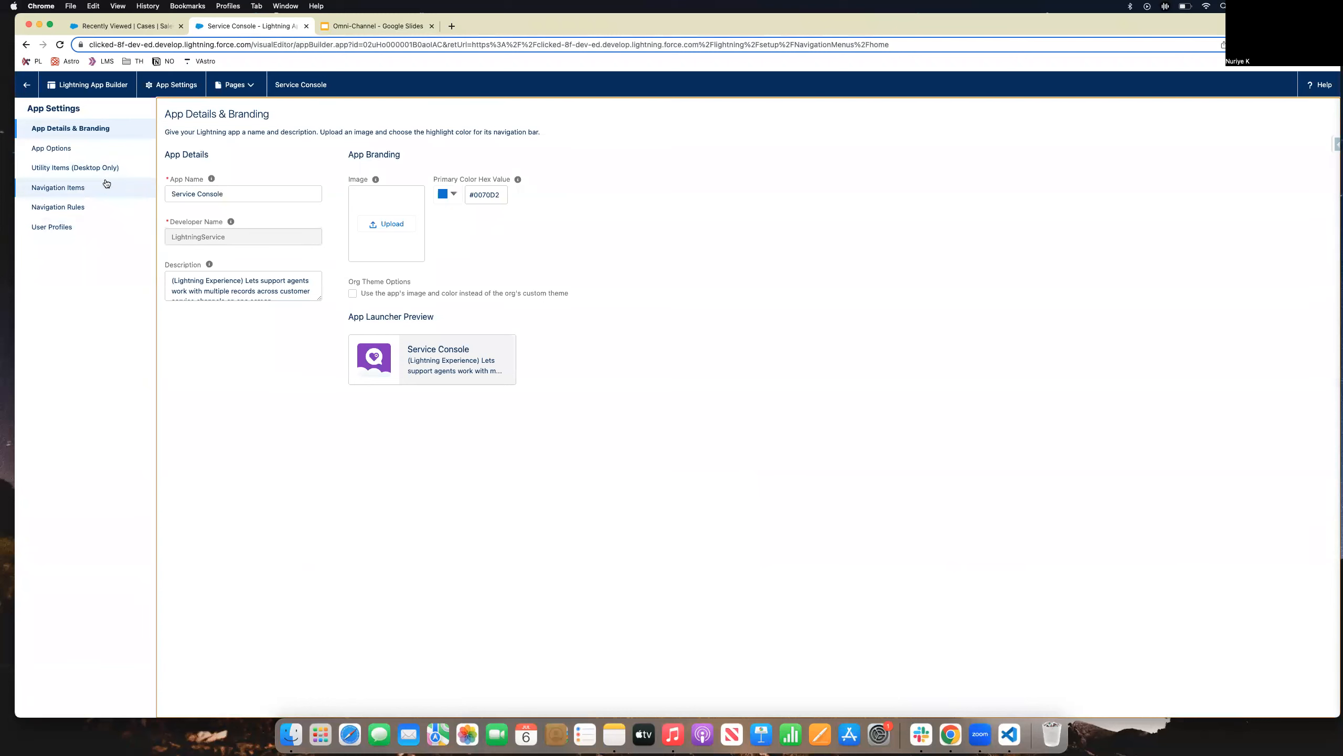
Add another Omni-Channel utility item to Service Console, then try moving to Navigation Items.
click(106, 170)
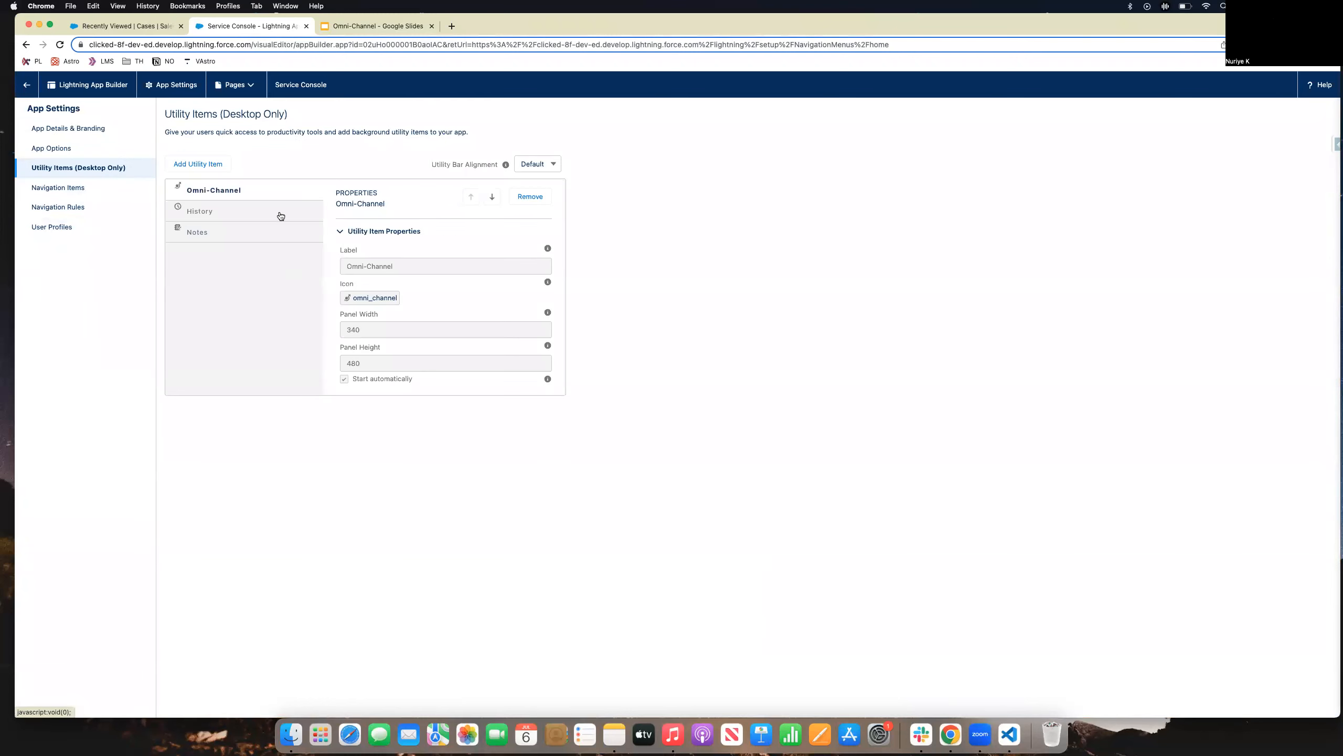
click(197, 167)
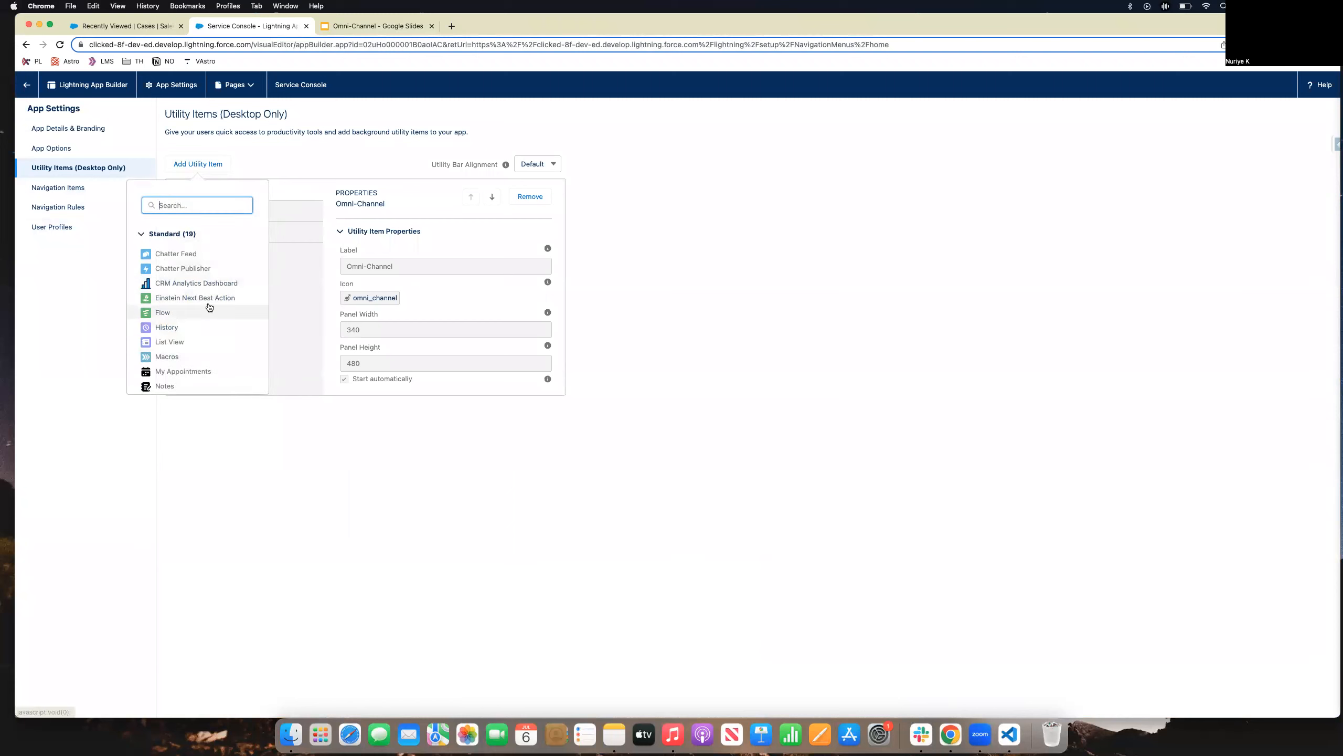
text(omni)
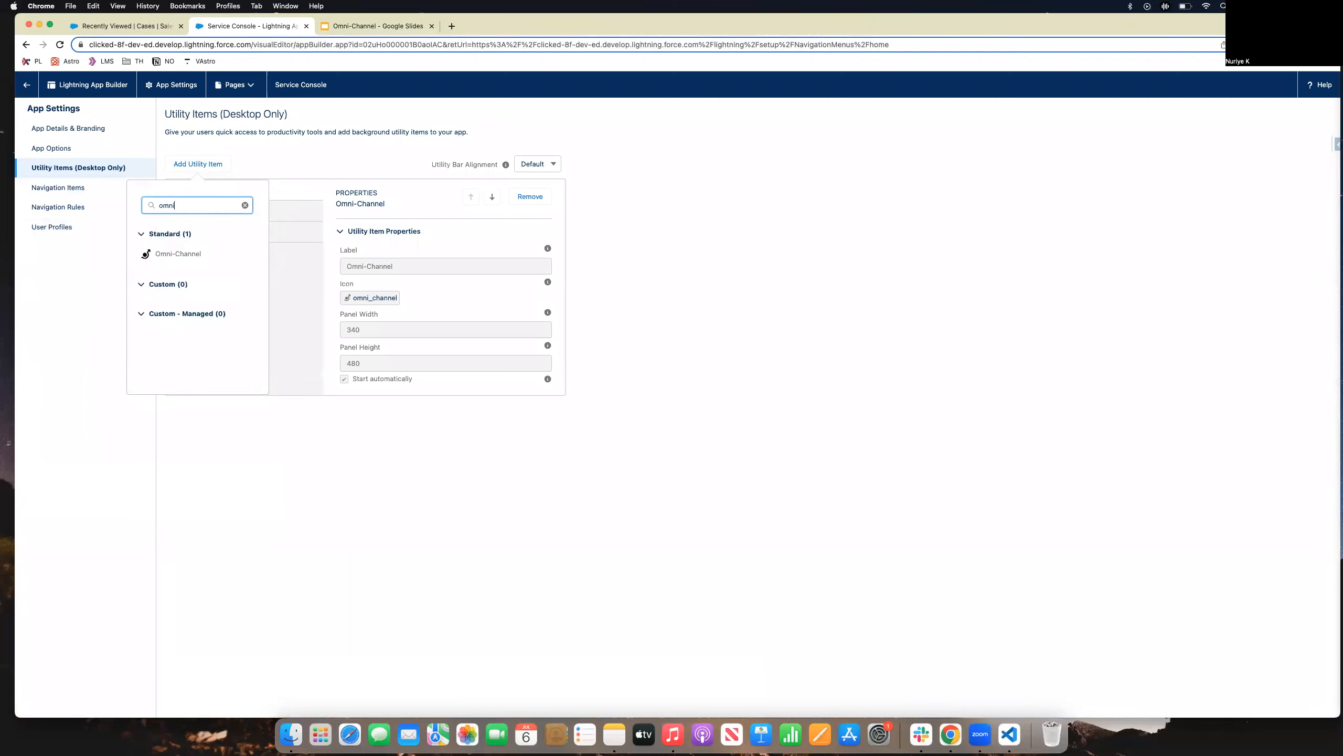
click(175, 257)
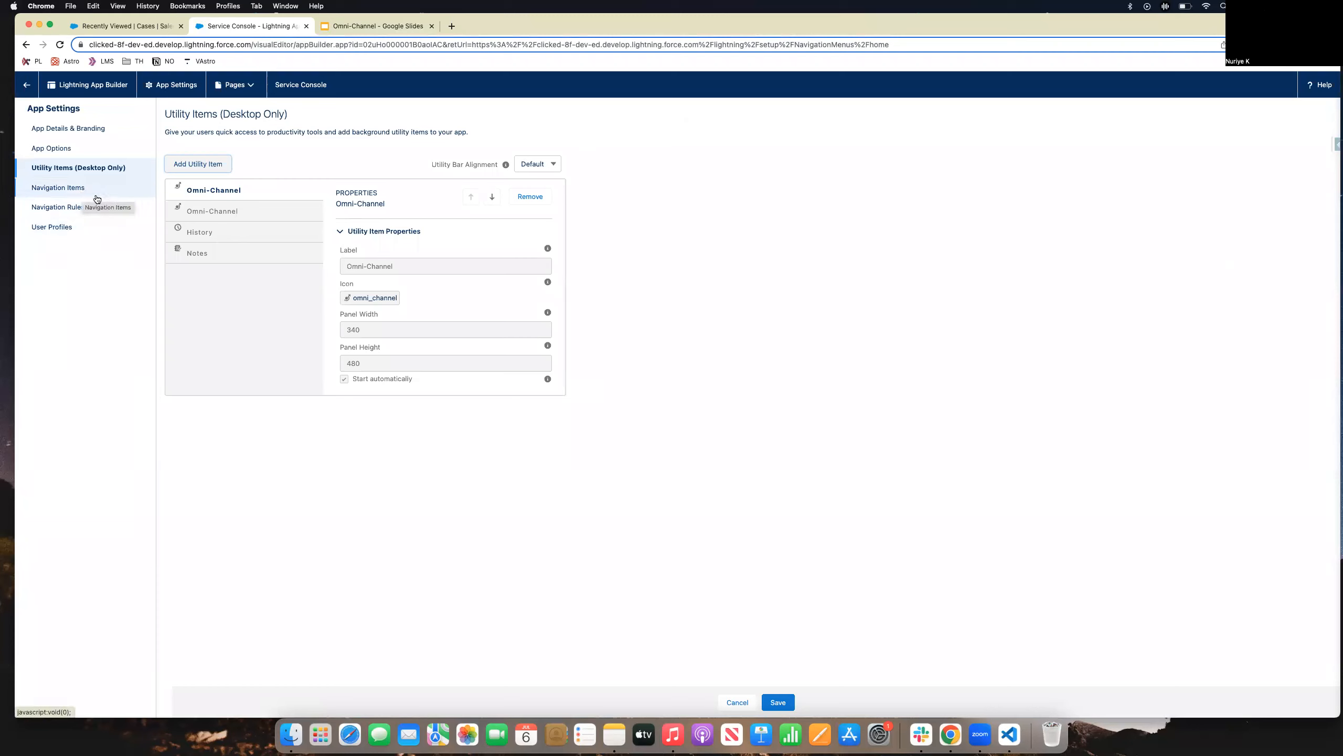
click(73, 191)
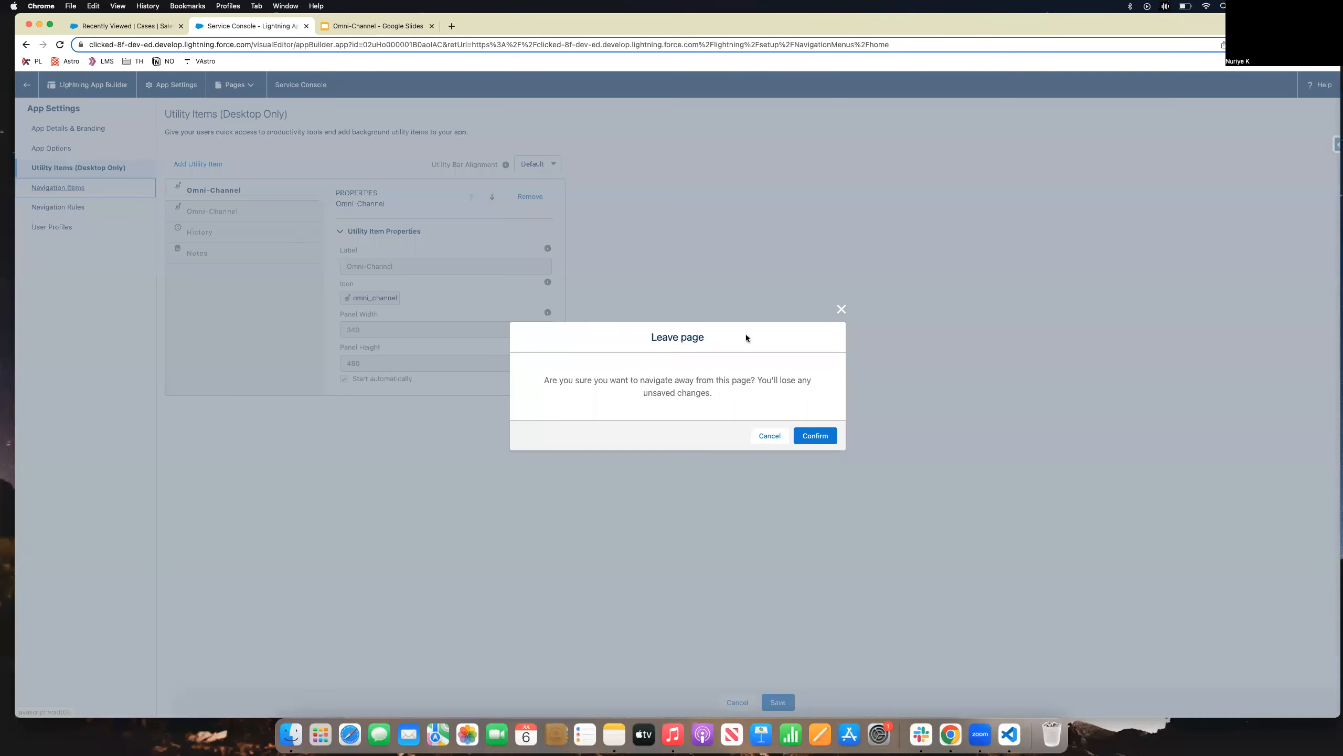
Discard the utility change, view Navigation Items, and return to the Service Console Cases list.
click(817, 431)
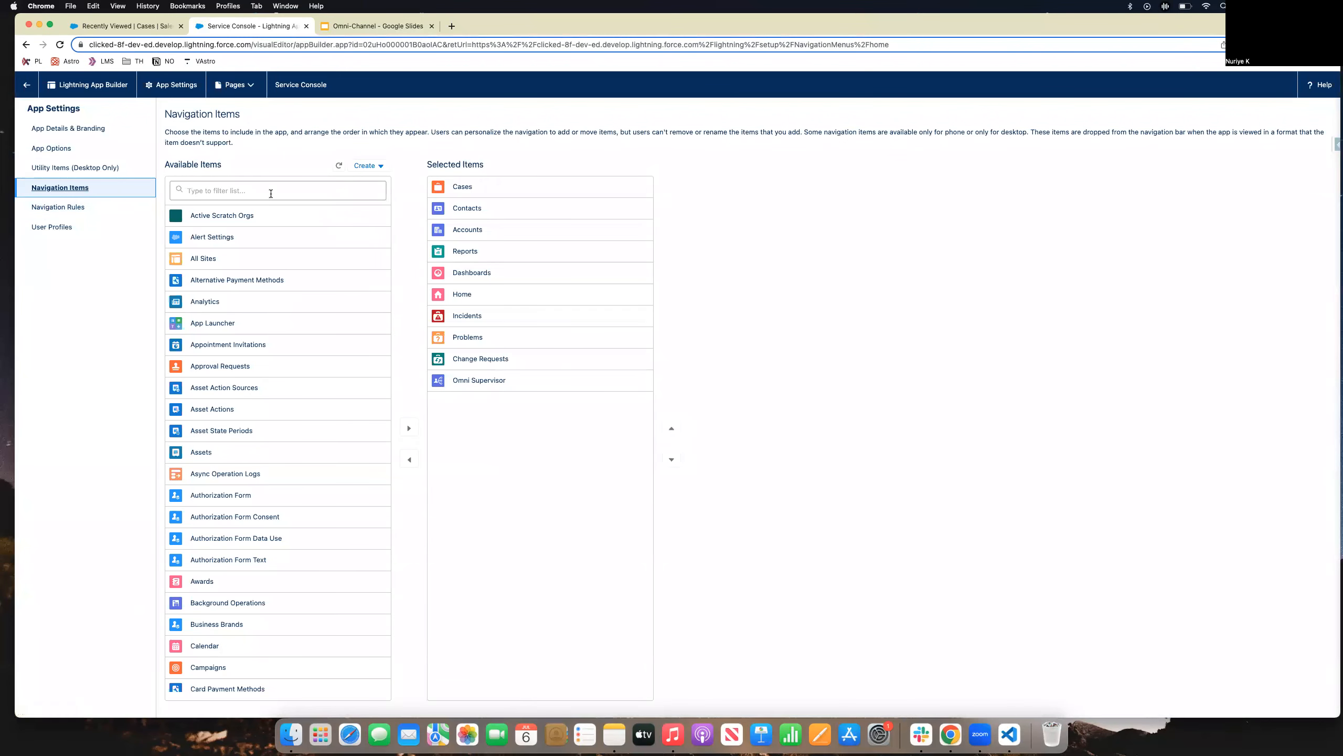
click(232, 189)
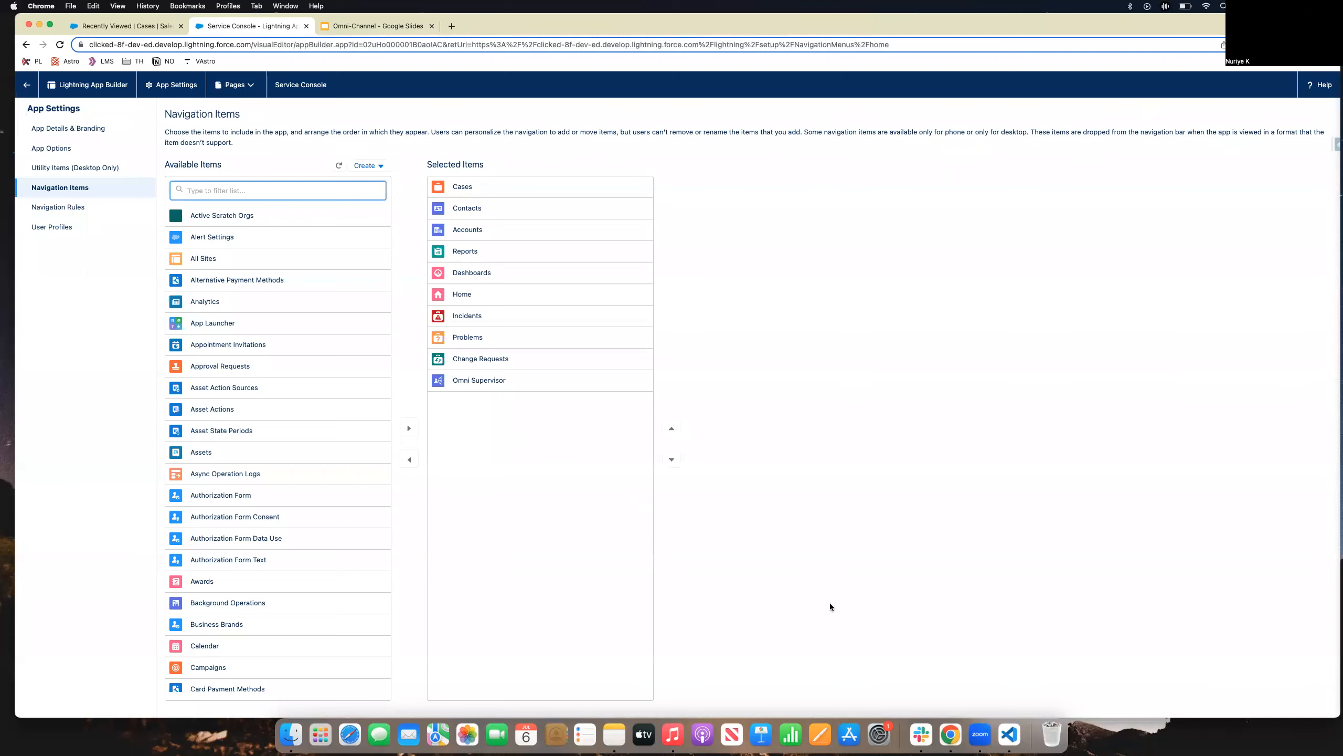
click(30, 85)
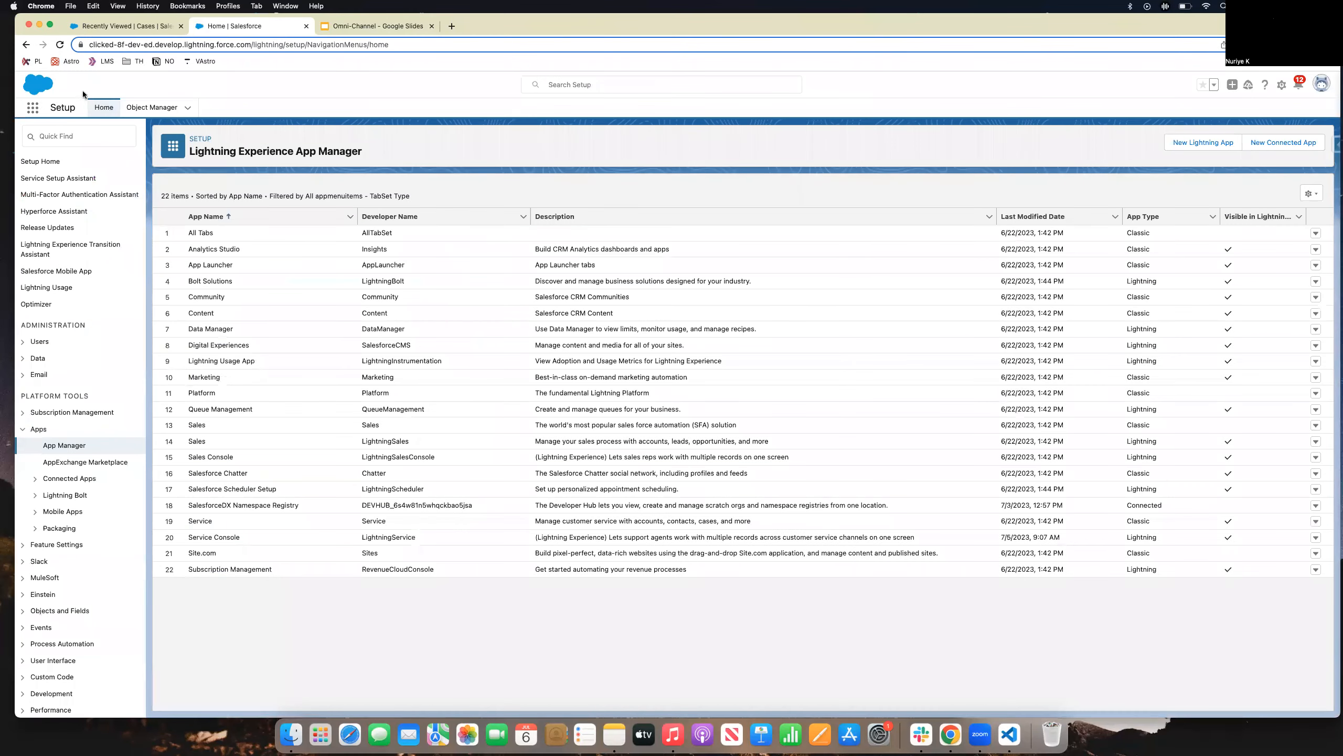
click(157, 27)
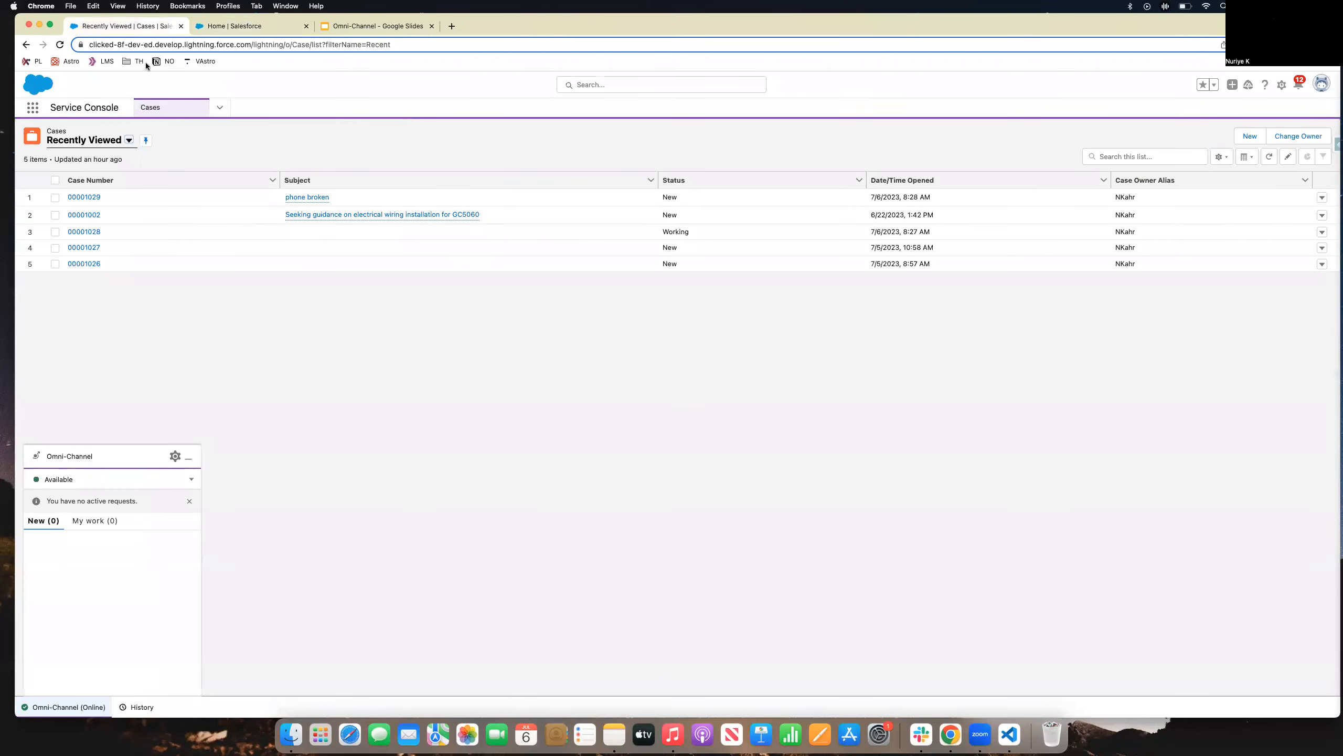
Toggle the Omni-Channel status to Offline and back to Available.
click(193, 457)
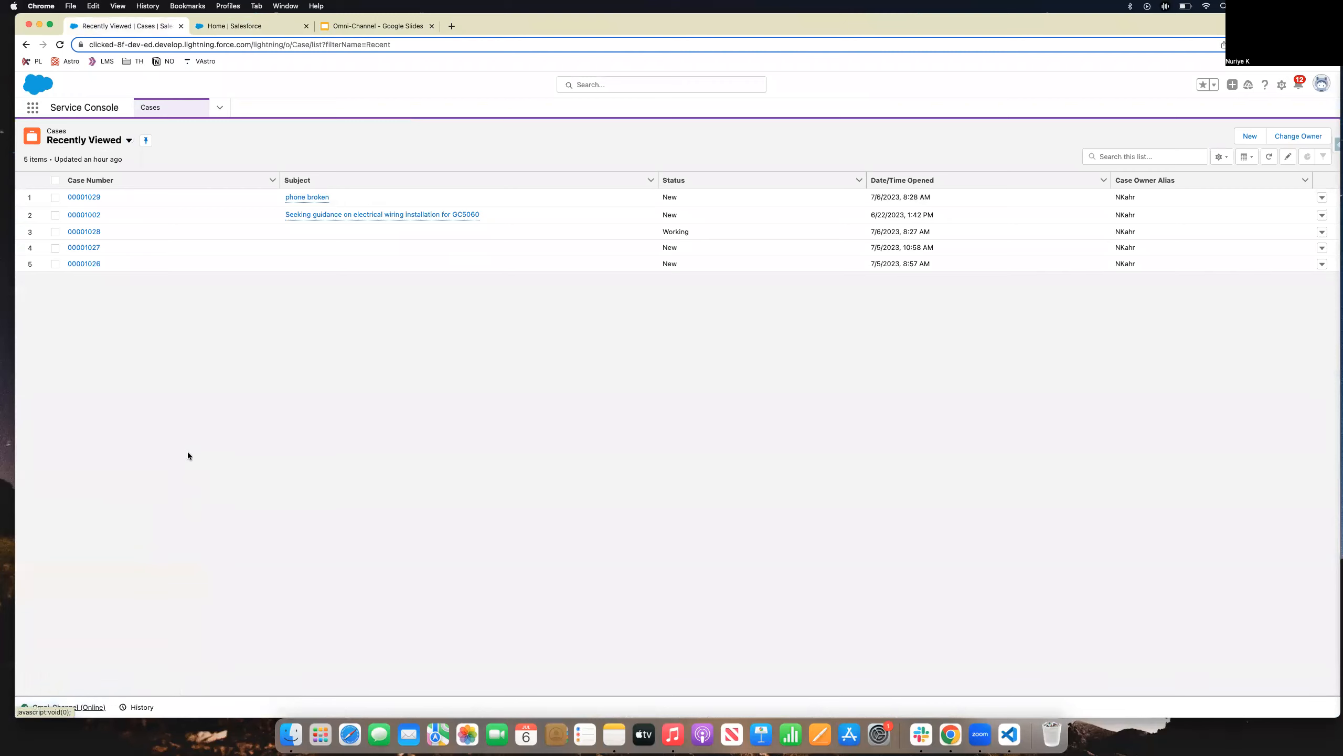
click(84, 705)
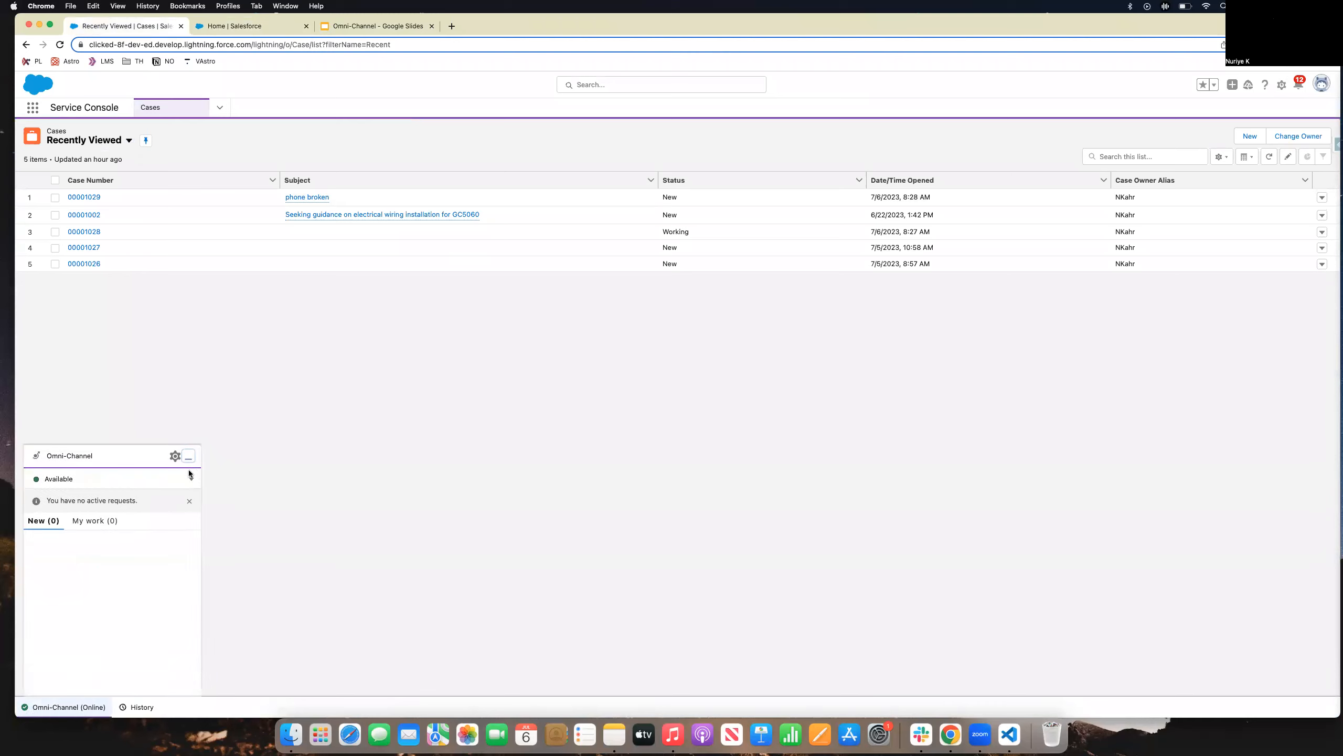
click(191, 479)
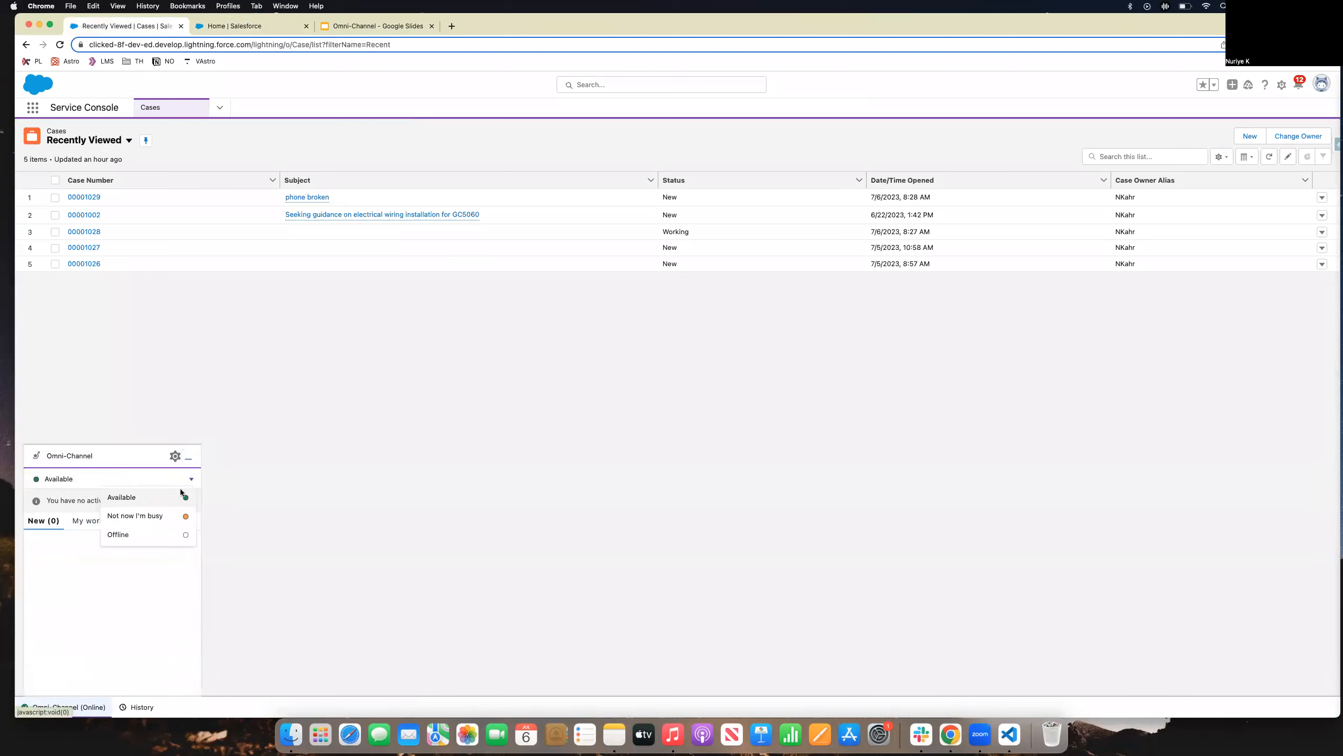
click(132, 539)
click(192, 479)
click(112, 498)
click(187, 454)
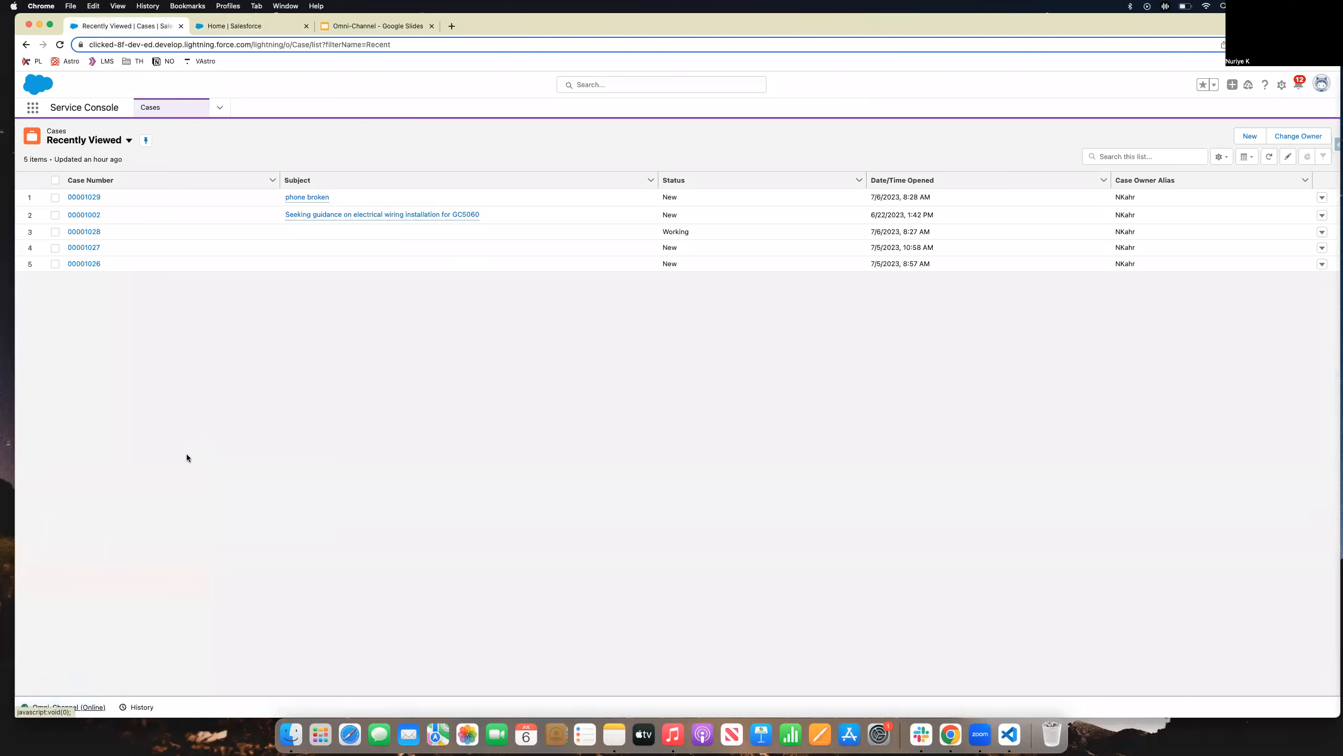
Switch the Cases list view to All Closed Cases, showing 23 cases.
click(65, 706)
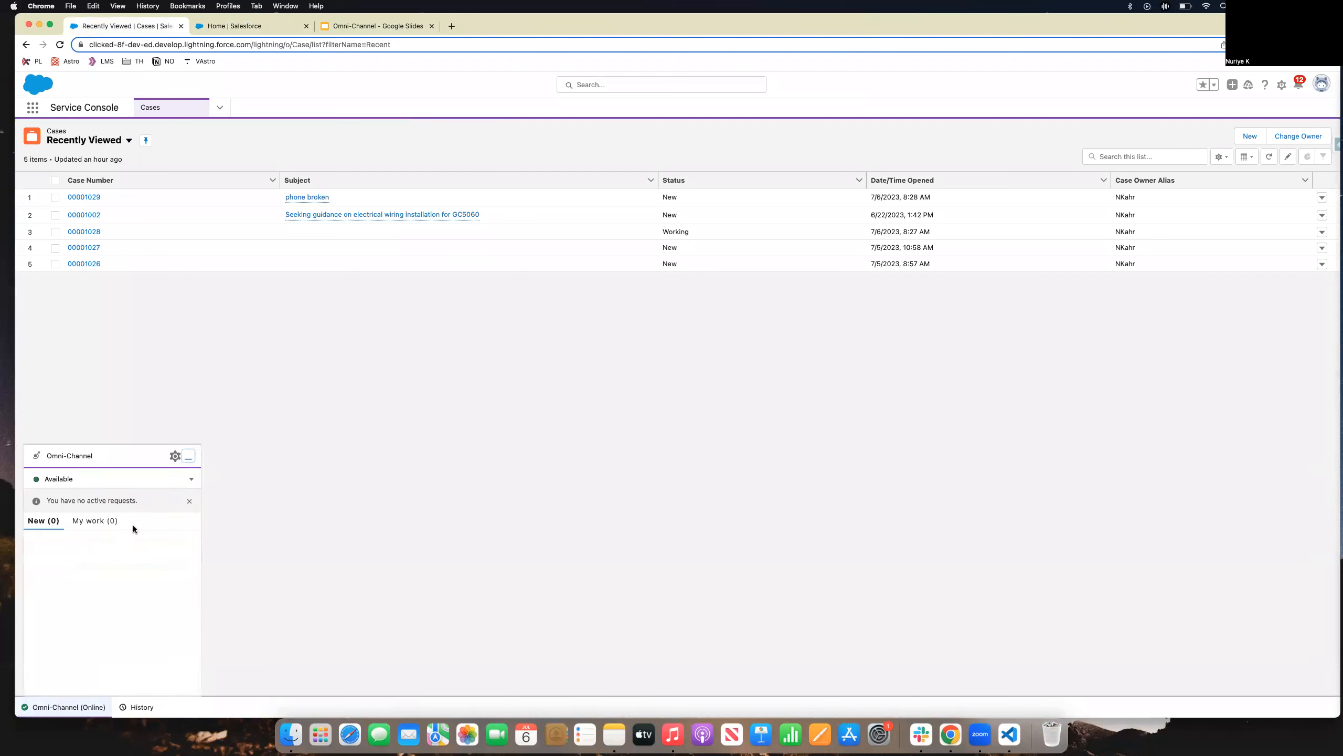
click(188, 457)
click(107, 138)
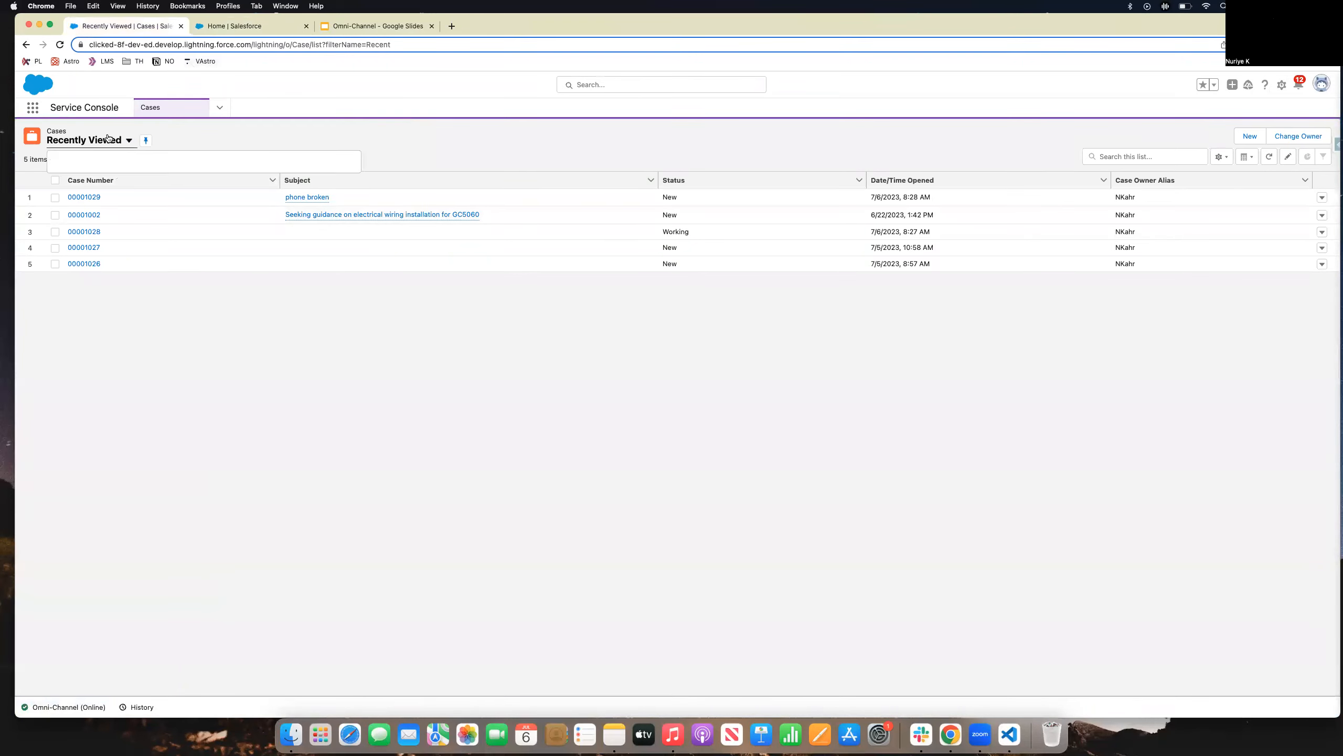
click(103, 180)
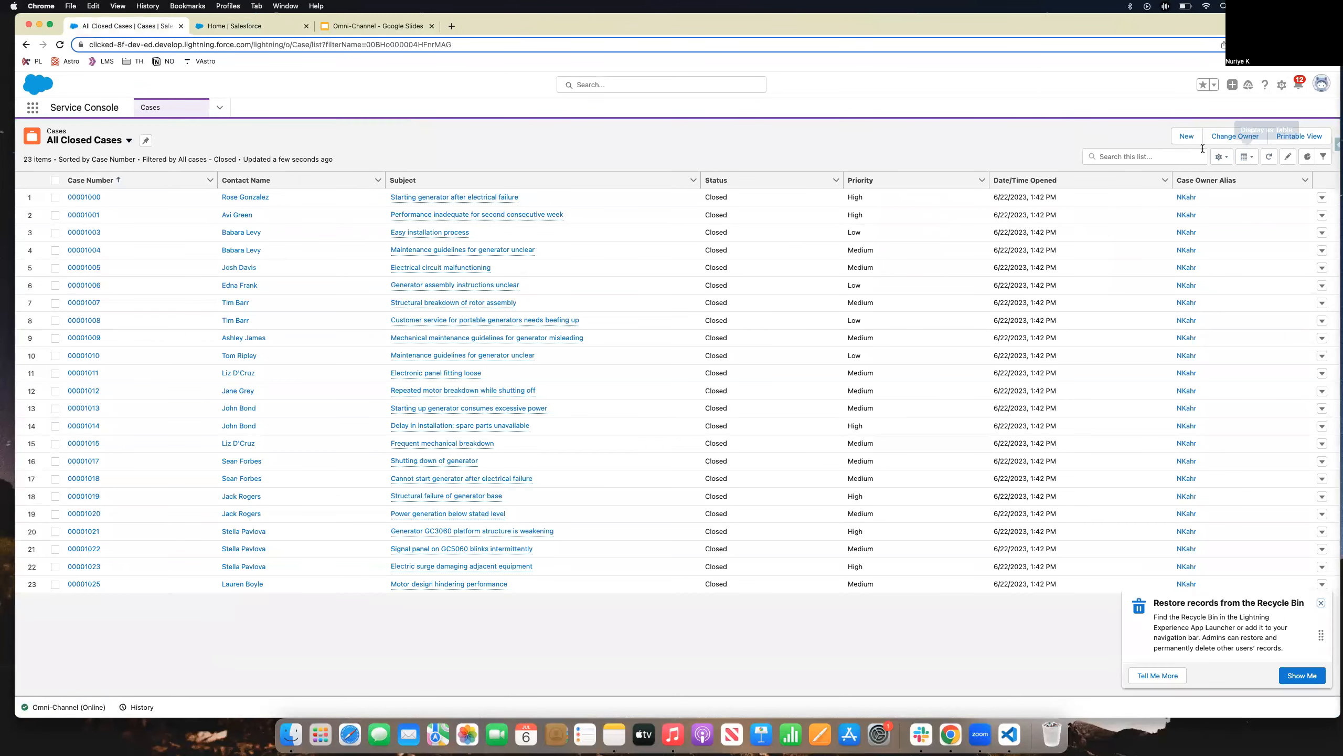
Create and save a new case with Case Origin Phone, numbered 00001030.
click(1193, 140)
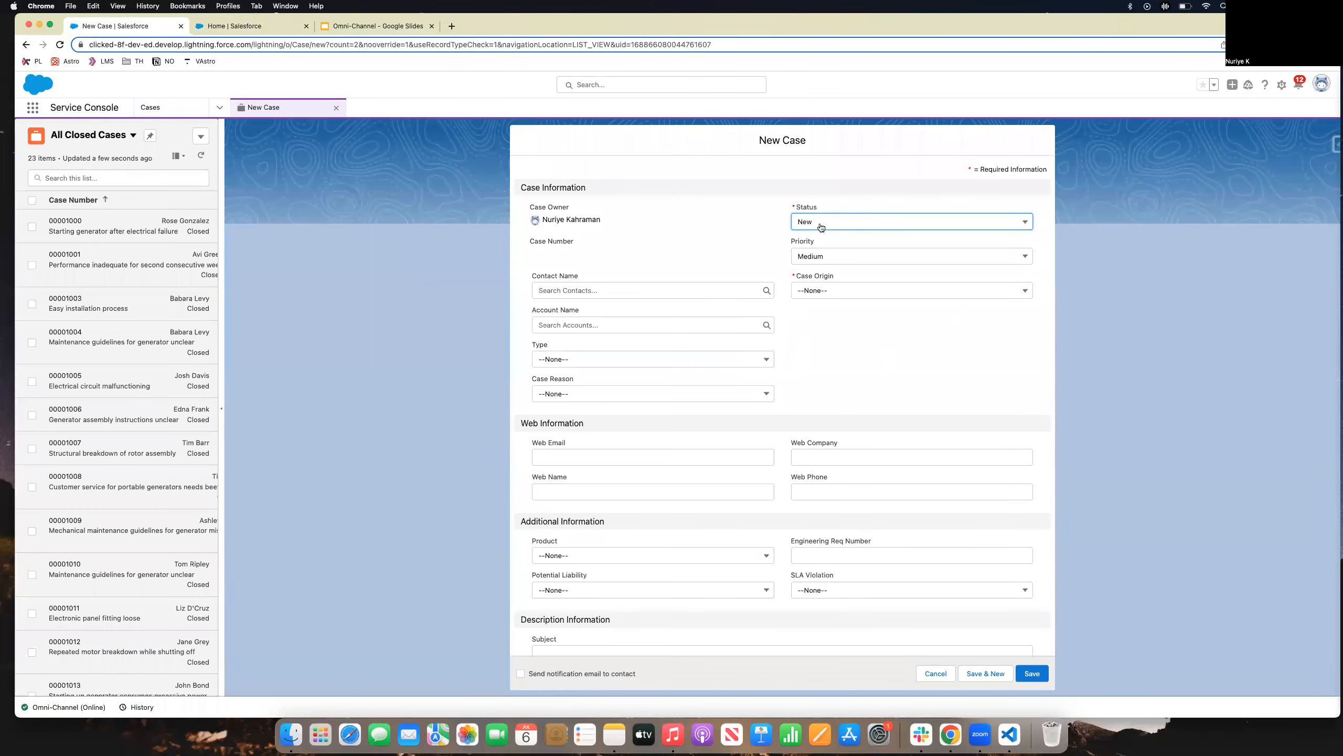
click(825, 290)
click(838, 340)
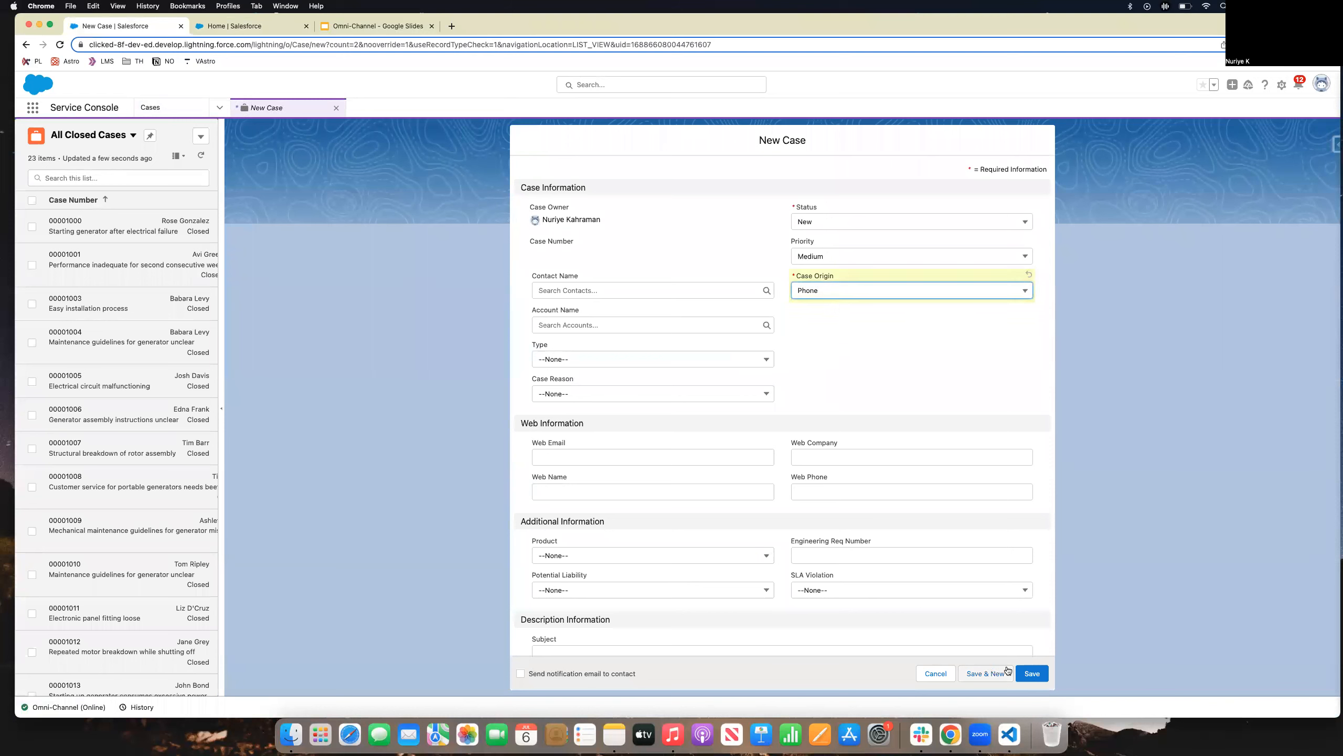
click(1034, 675)
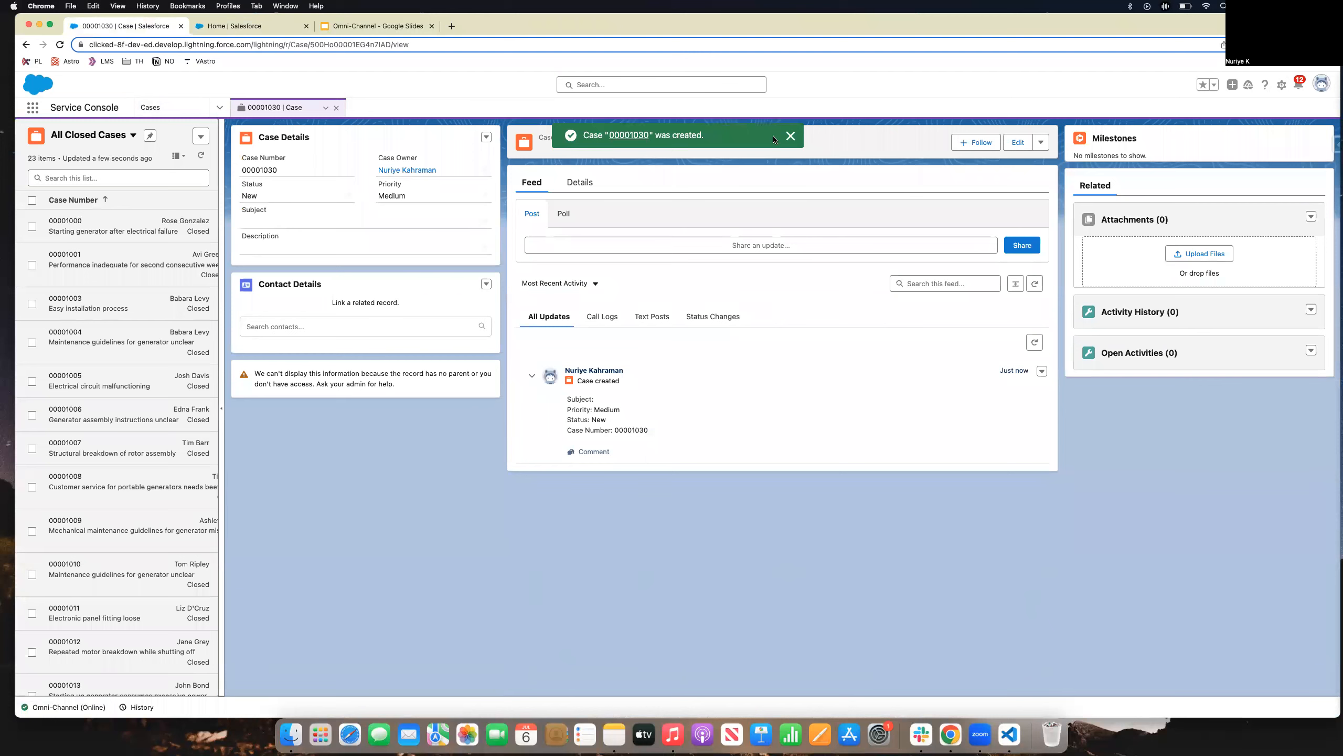
click(789, 135)
click(590, 183)
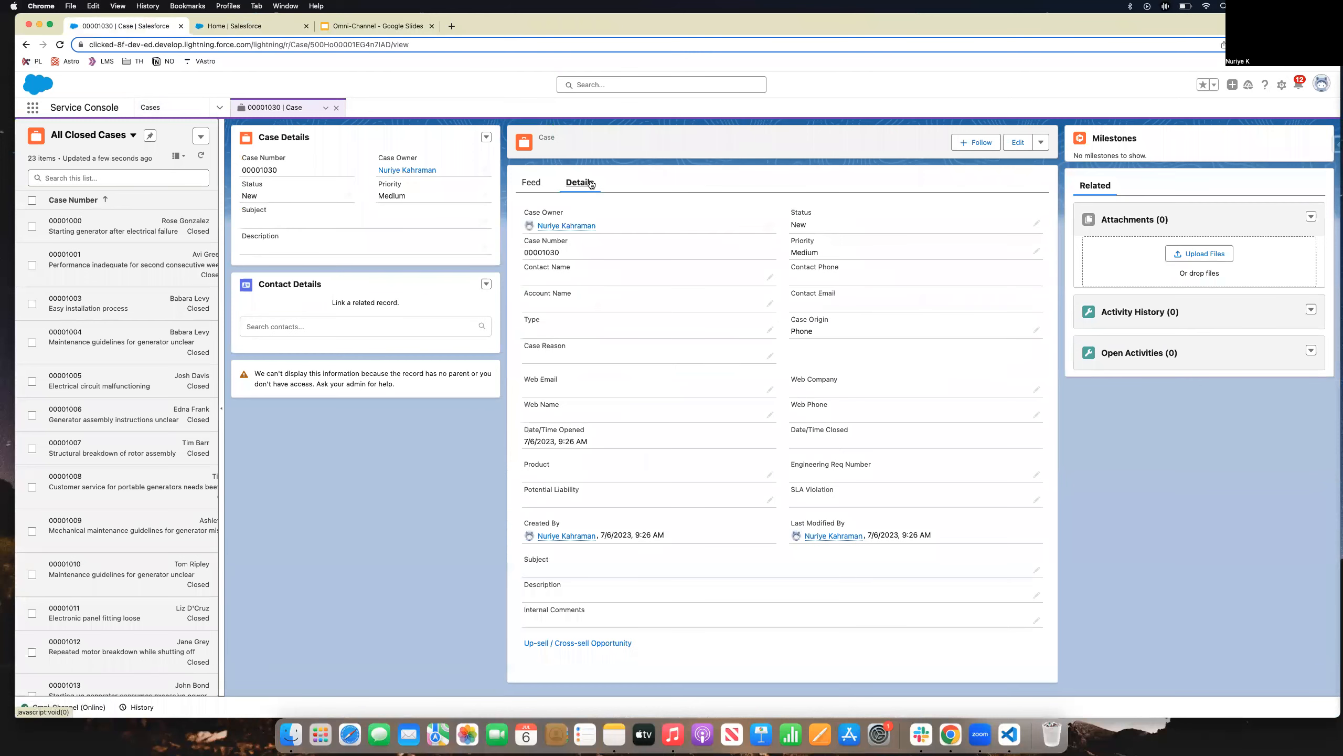
Reassign case 00001030's owner to the Super Squad queue, searching queues for 'sup'.
click(769, 228)
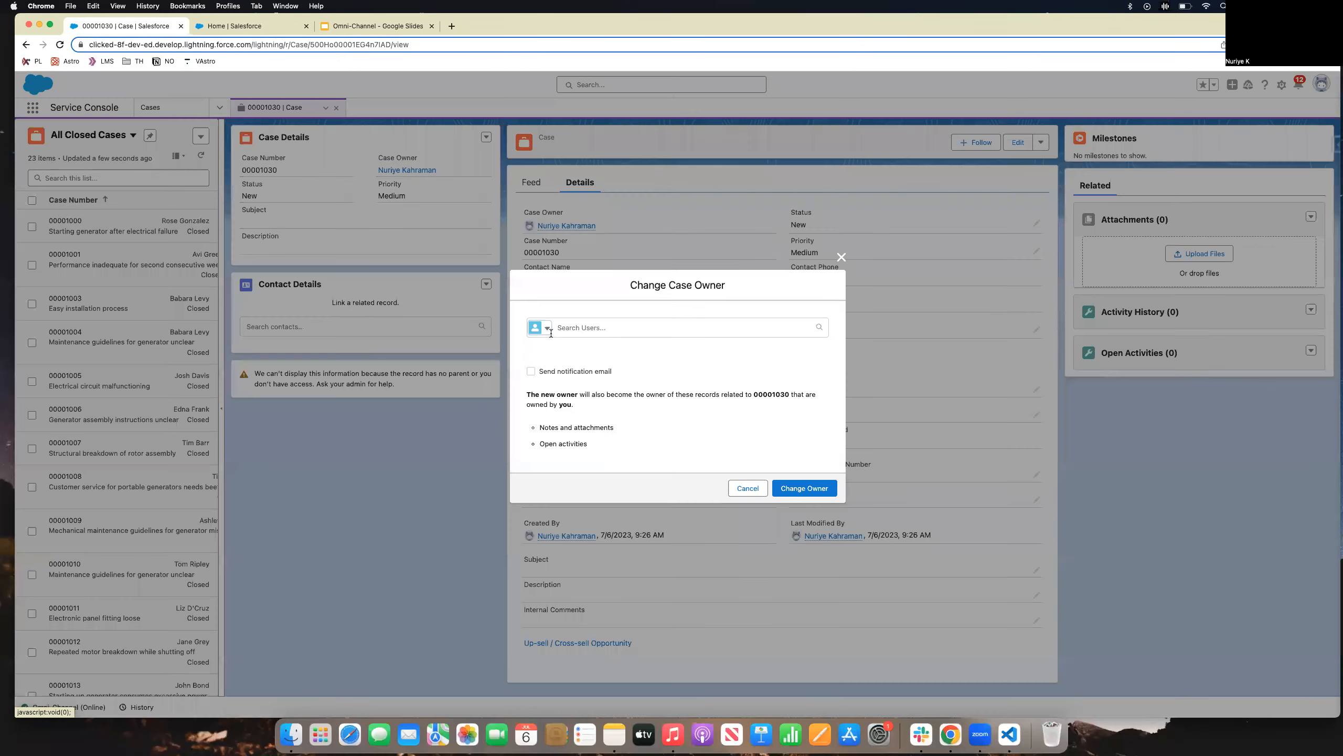
click(547, 329)
click(552, 371)
click(581, 331)
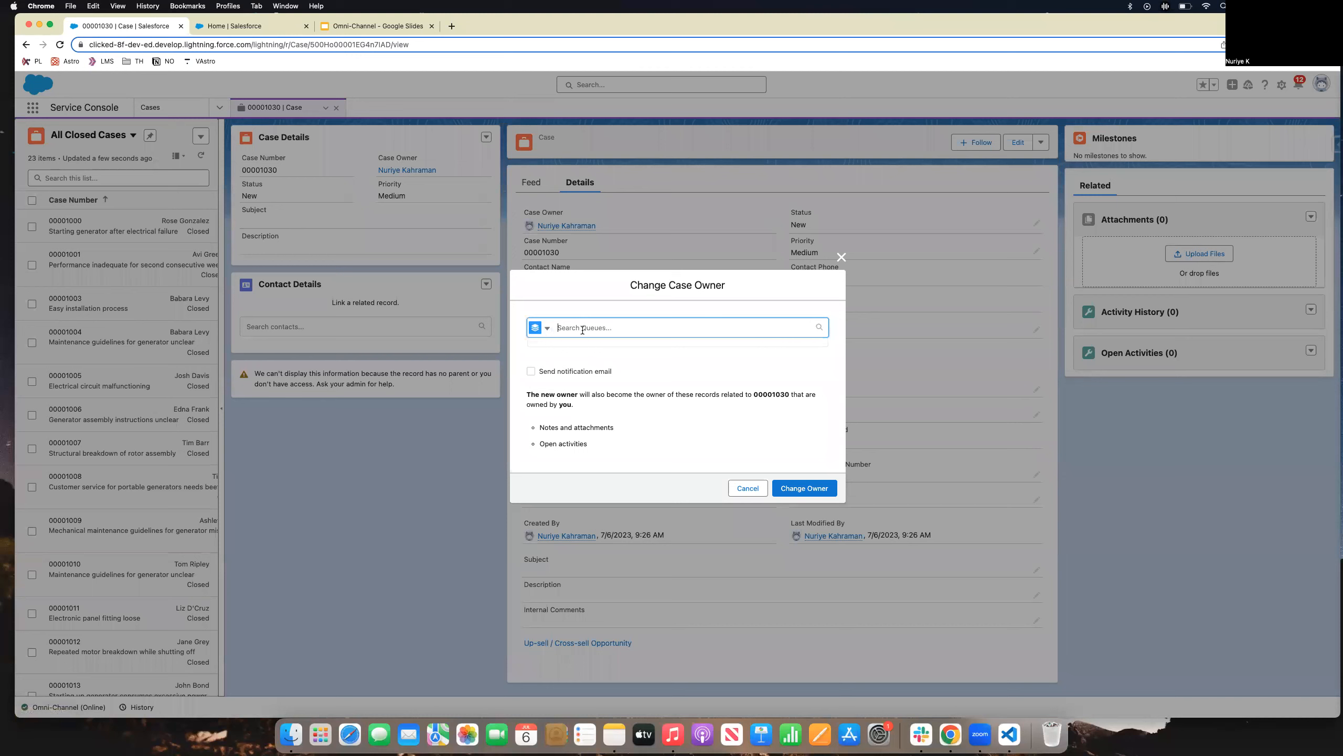
text(sup)
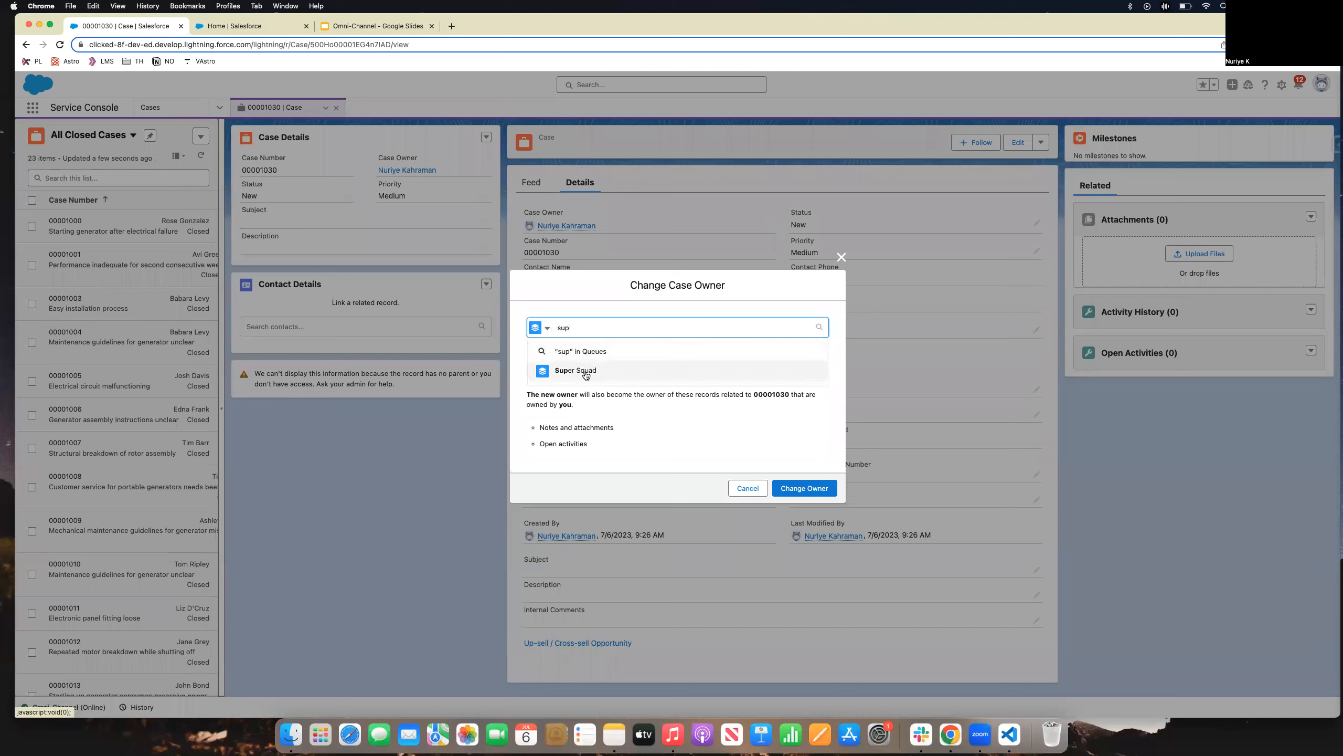
click(584, 371)
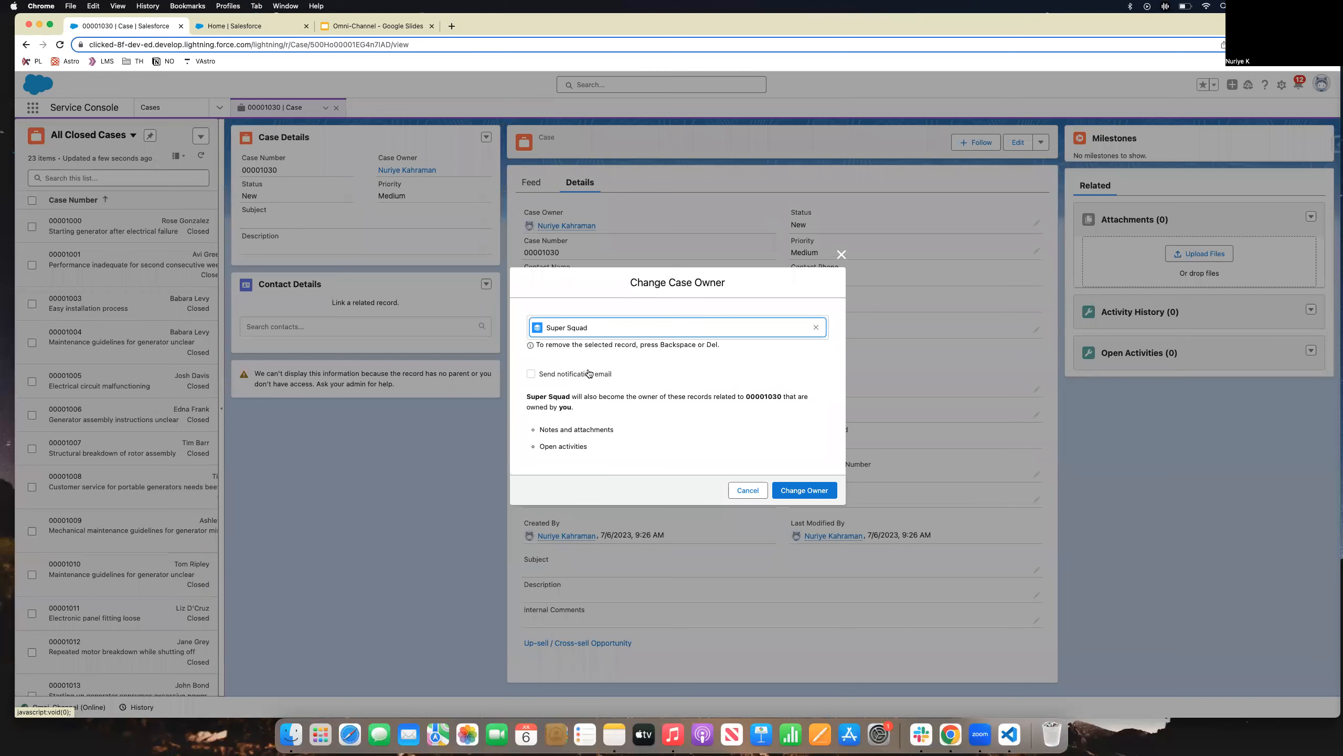
click(799, 491)
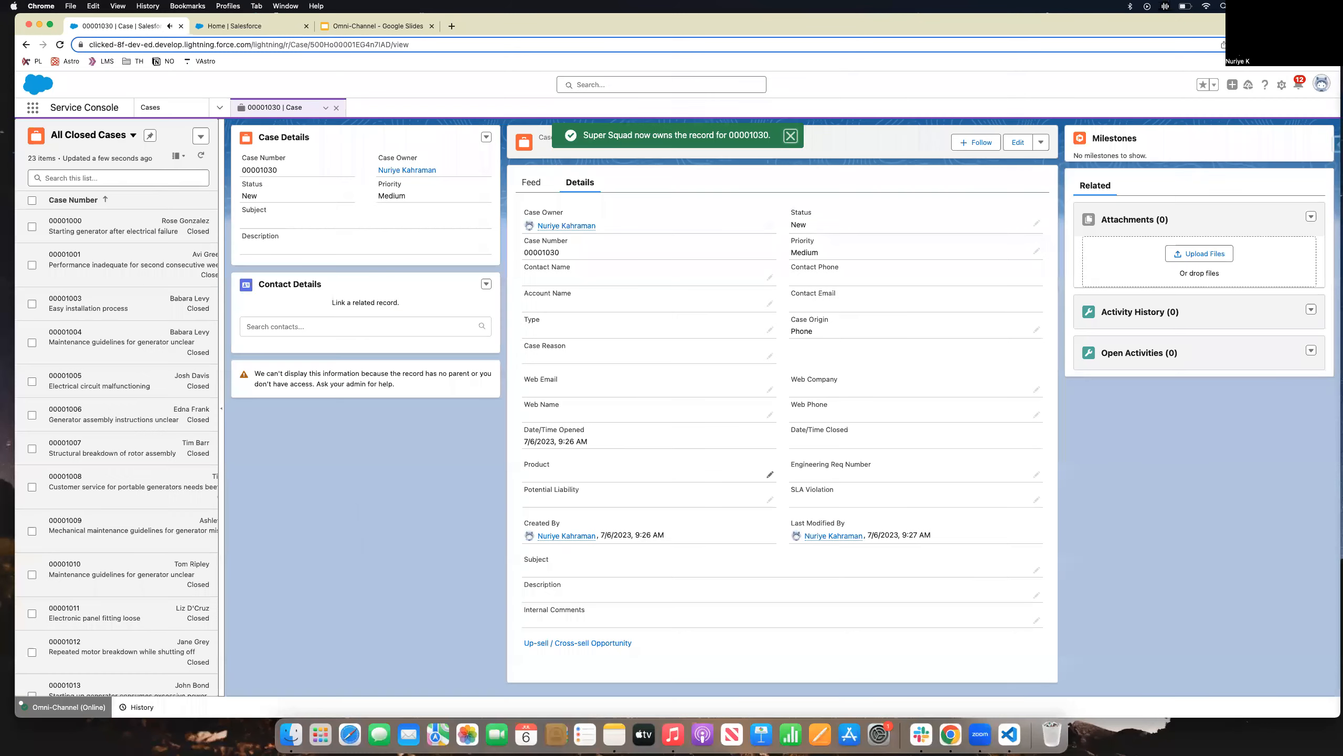
click(64, 706)
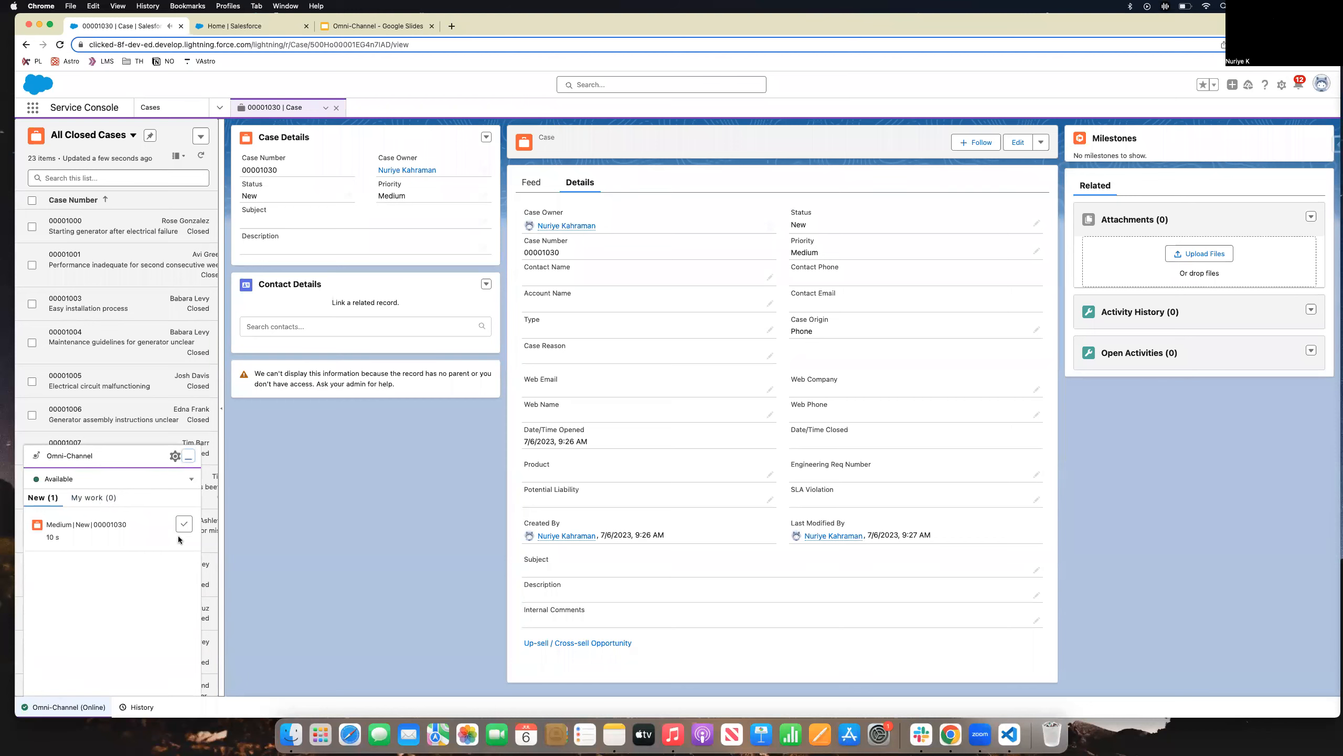
Accept the pushed 00001030 work item and switch to Omni Supervisor.
click(184, 523)
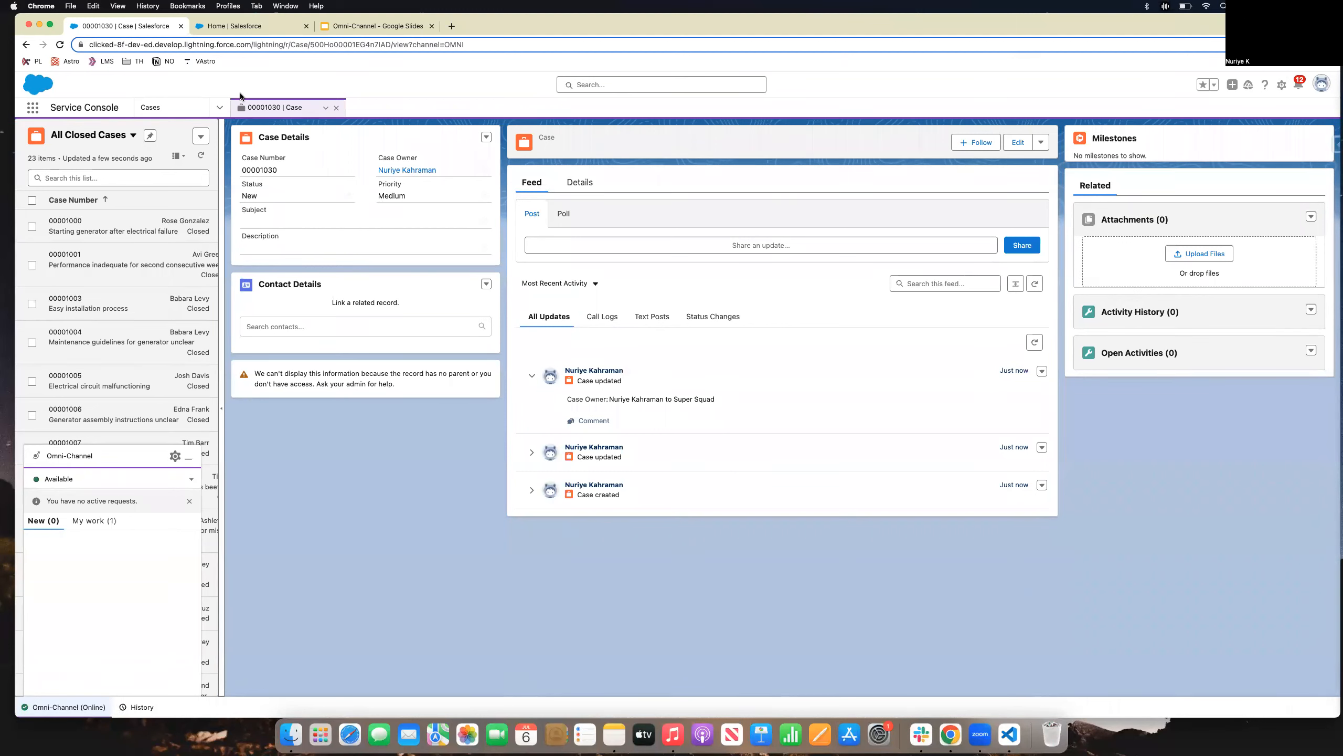
click(220, 109)
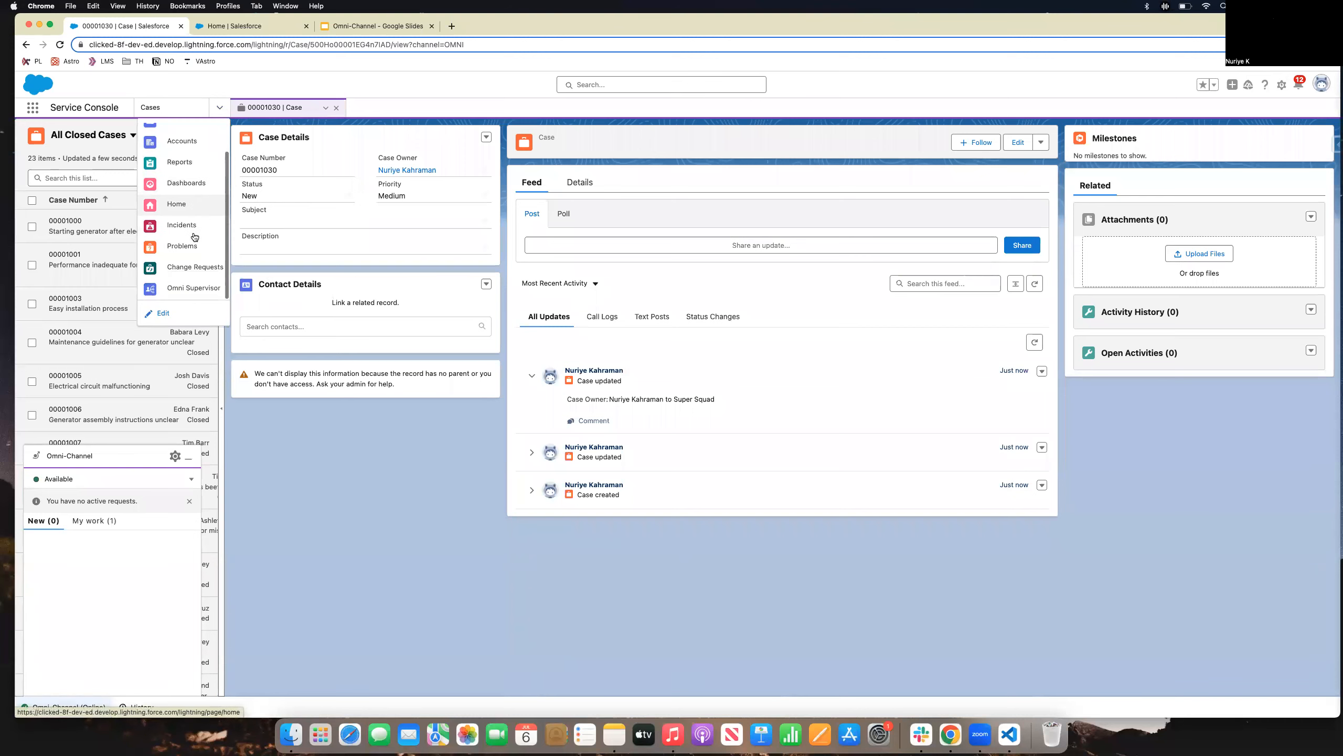
click(194, 288)
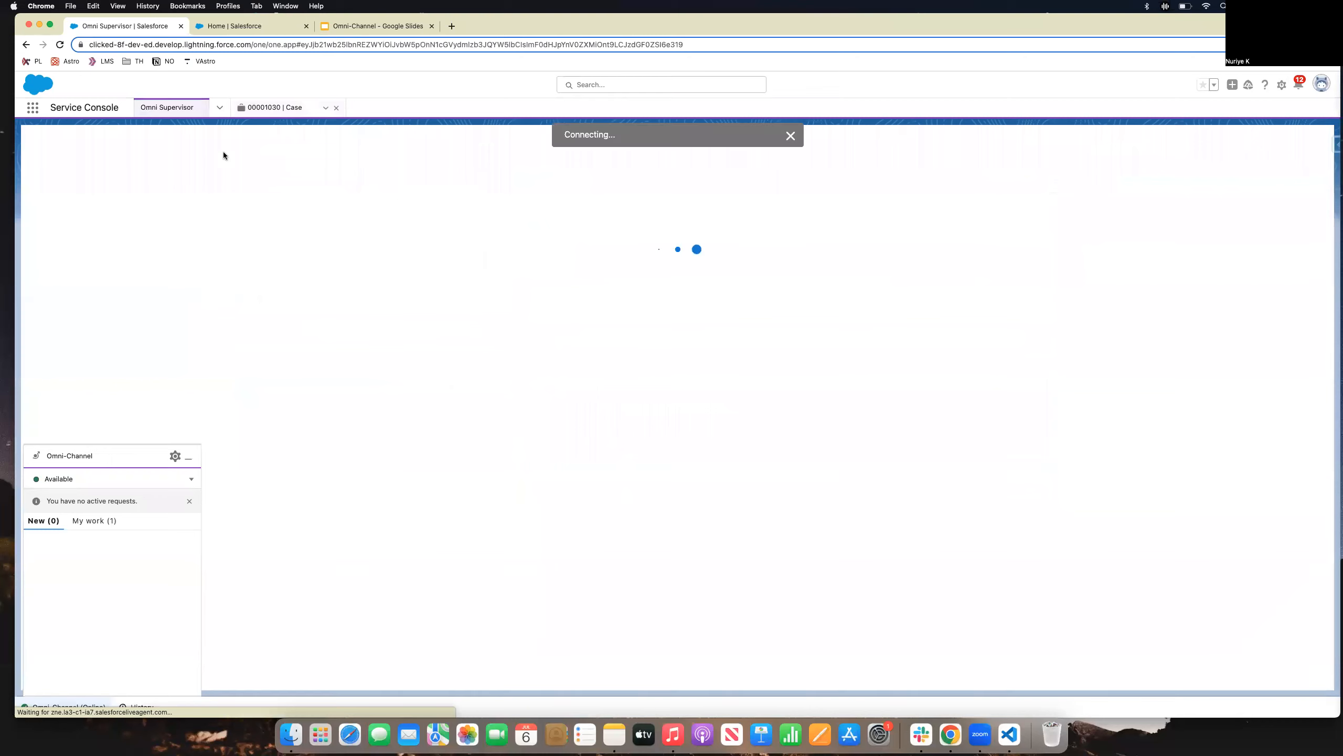